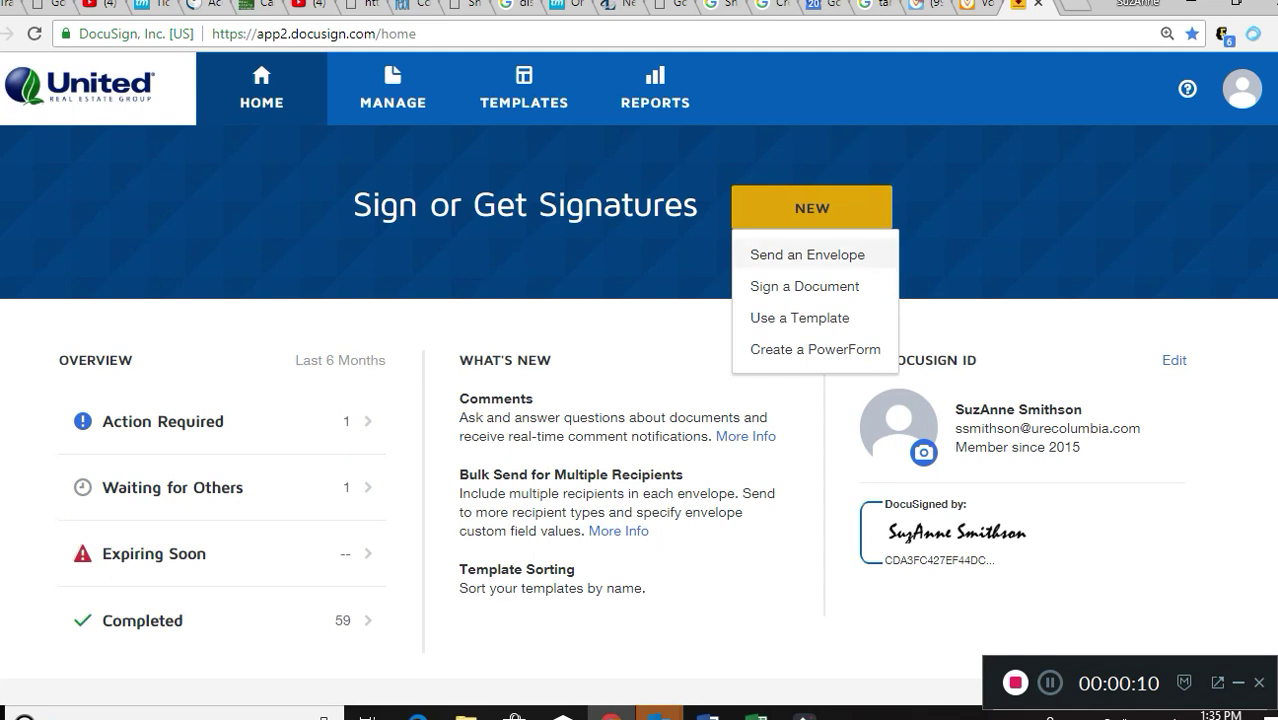
Start a new envelope from the URE Columbia Buyer Agency Docs template.
{"action": "left_click", "coordinate": [800, 317]}
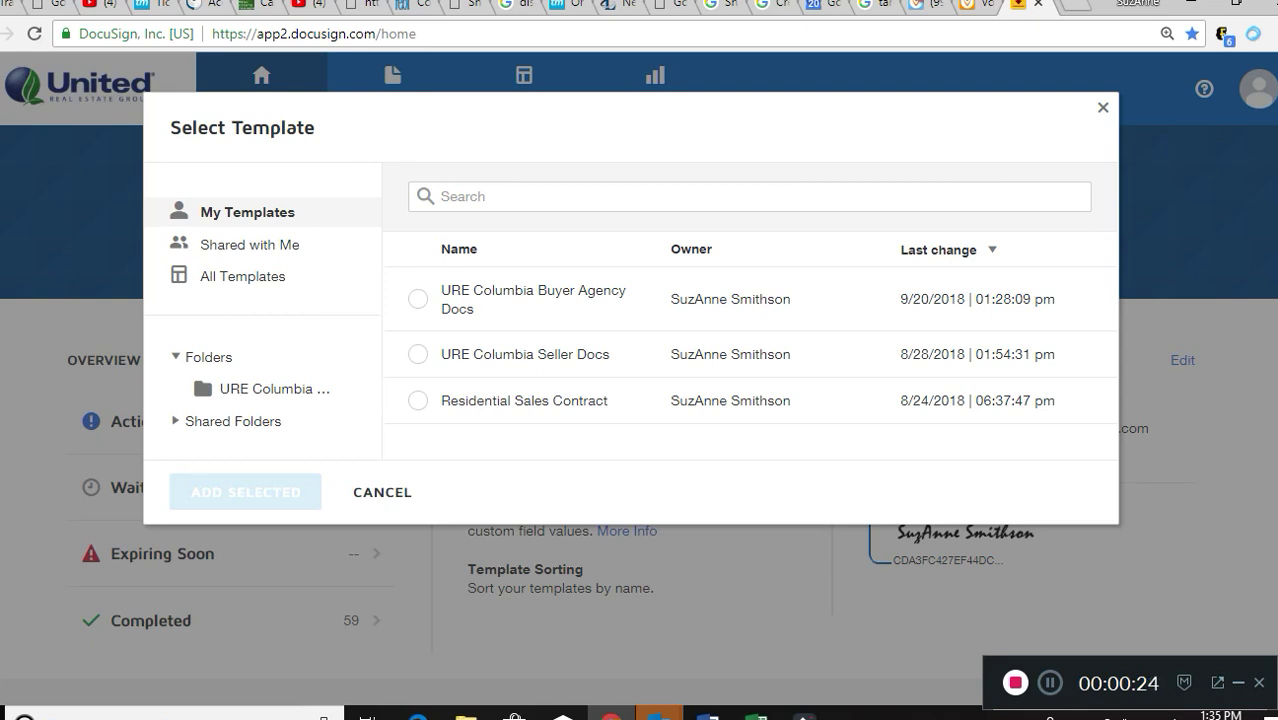
{"action": "left_click", "coordinate": [418, 299]}
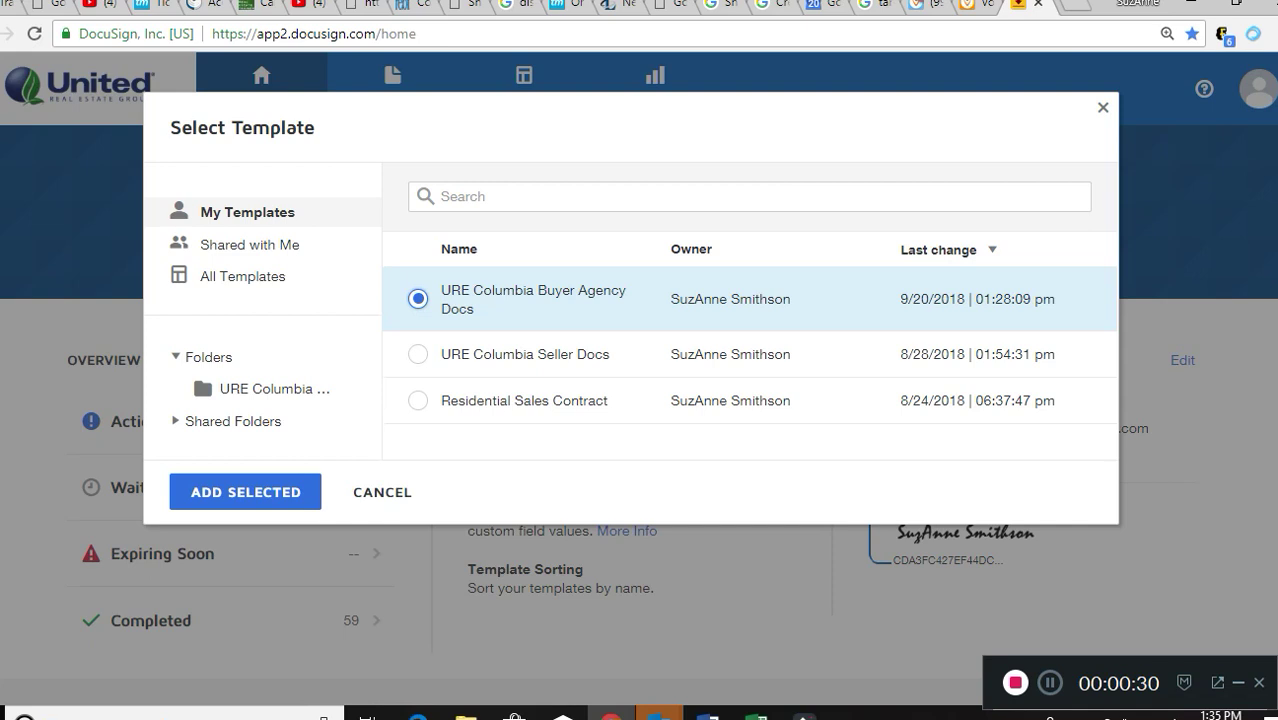
{"action": "left_click", "coordinate": [245, 492]}
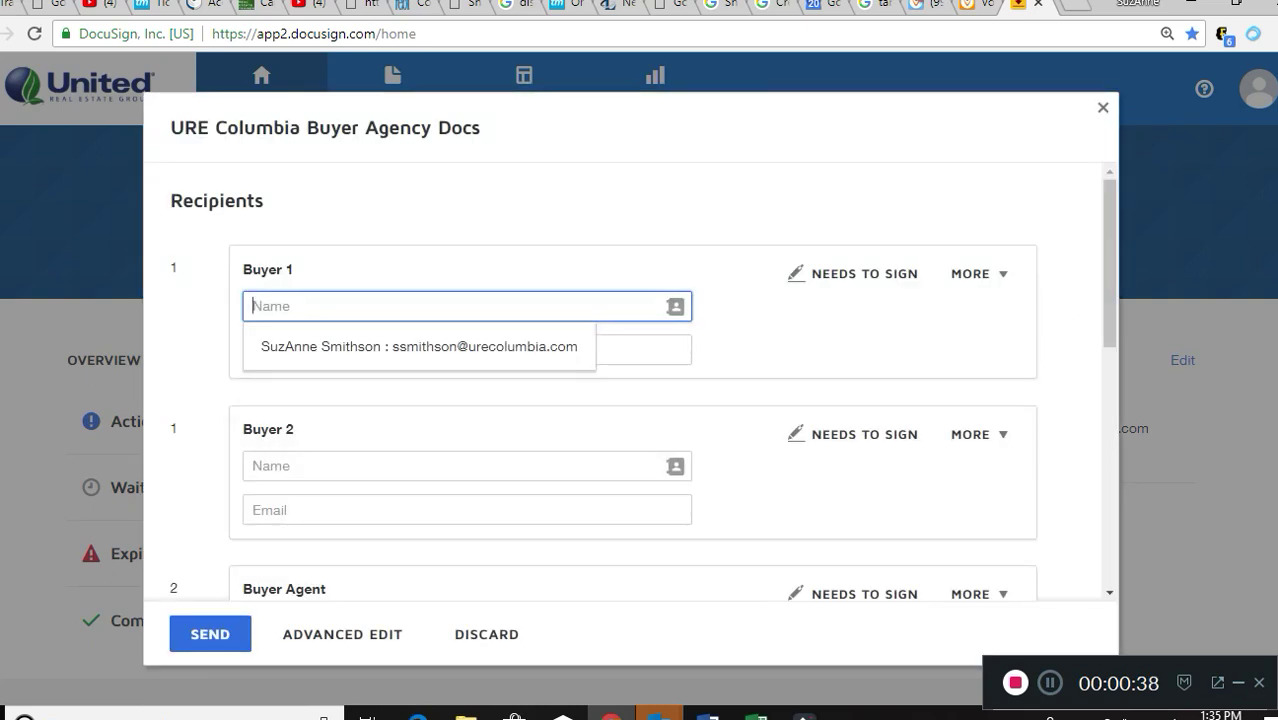
Fill in the Buyer 1 recipient's name and email from the suggested contact.
{"action": "scroll", "coordinate": [1108, 265], "scroll_direction": "down", "scroll_amount": 1}
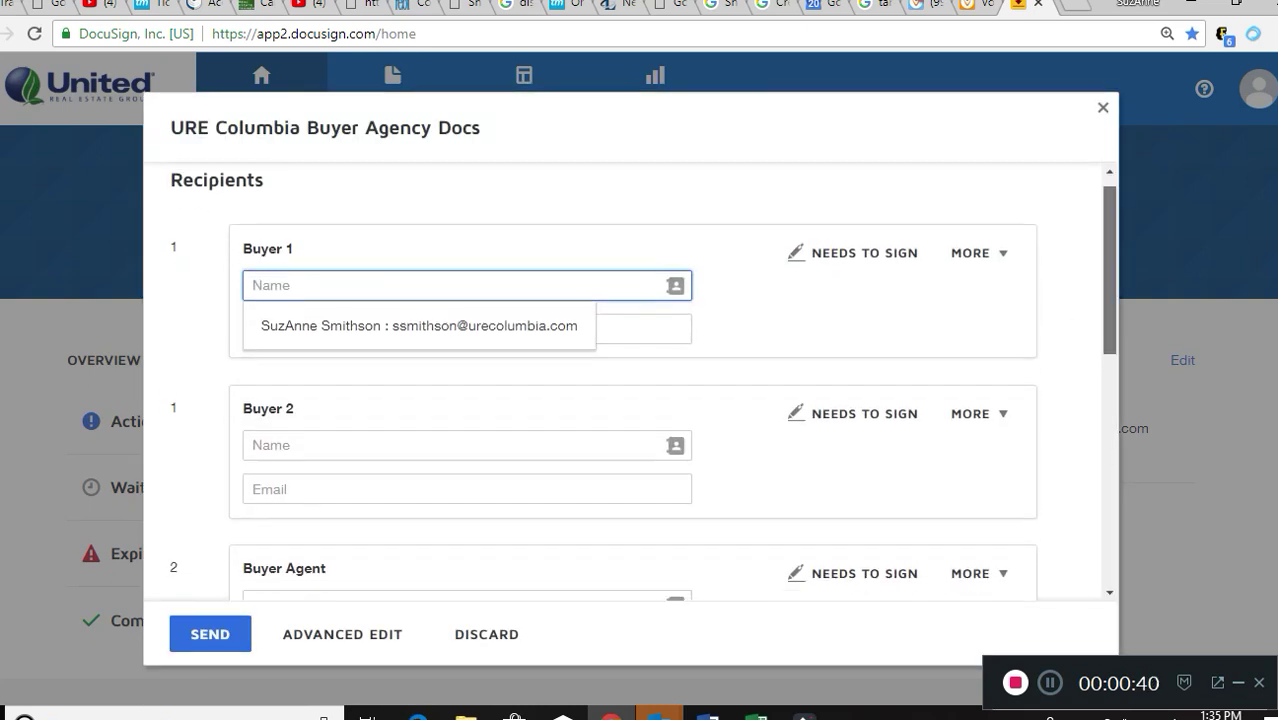
{"action": "scroll", "coordinate": [637, 382], "scroll_direction": "down", "scroll_amount": 2}
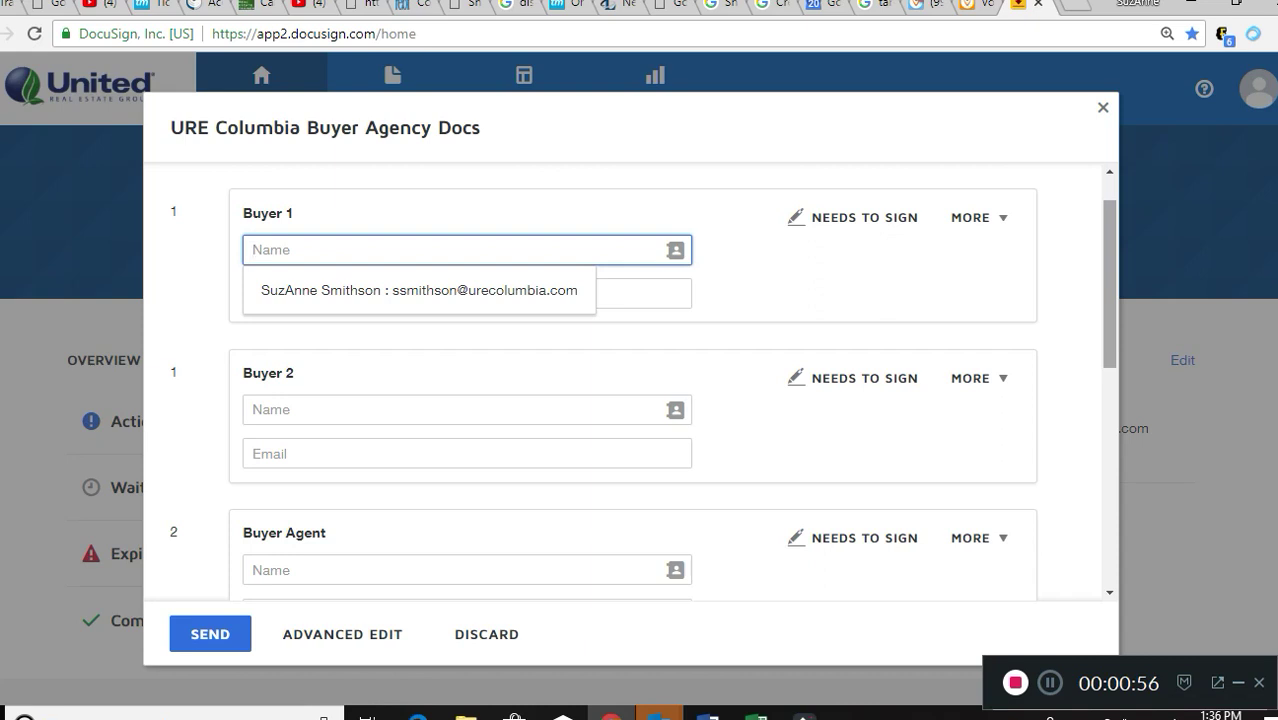
{"action": "mouse_move", "coordinate": [1061, 256]}
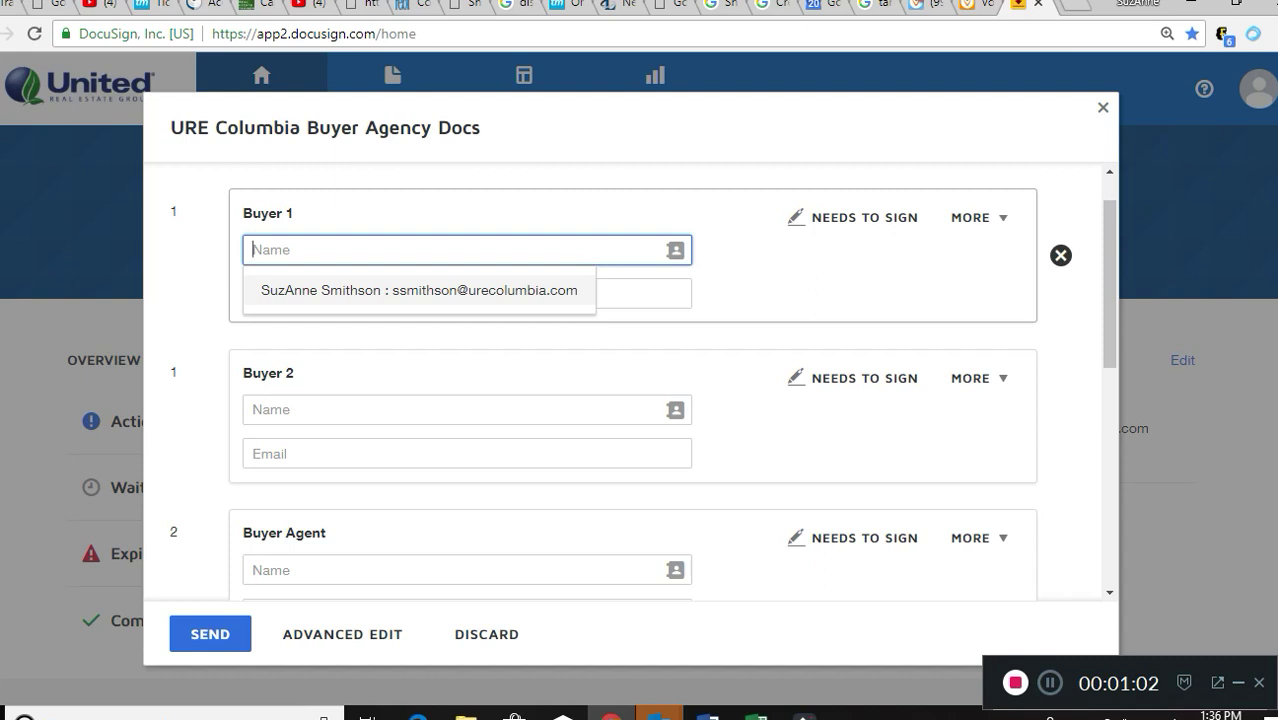
{"action": "left_click", "coordinate": [419, 290]}
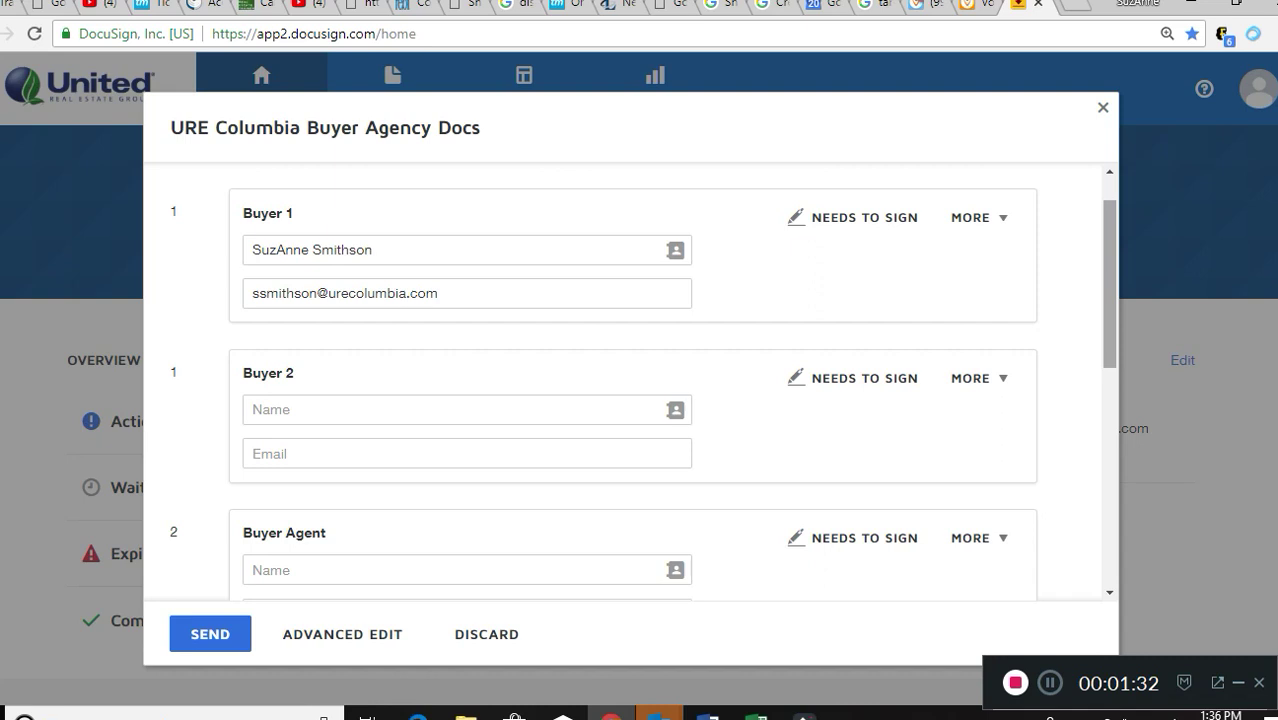
Remove the unused Buyer 2 recipient together with its assigned fields.
{"action": "scroll", "coordinate": [640, 390], "scroll_direction": "down", "scroll_amount": 1}
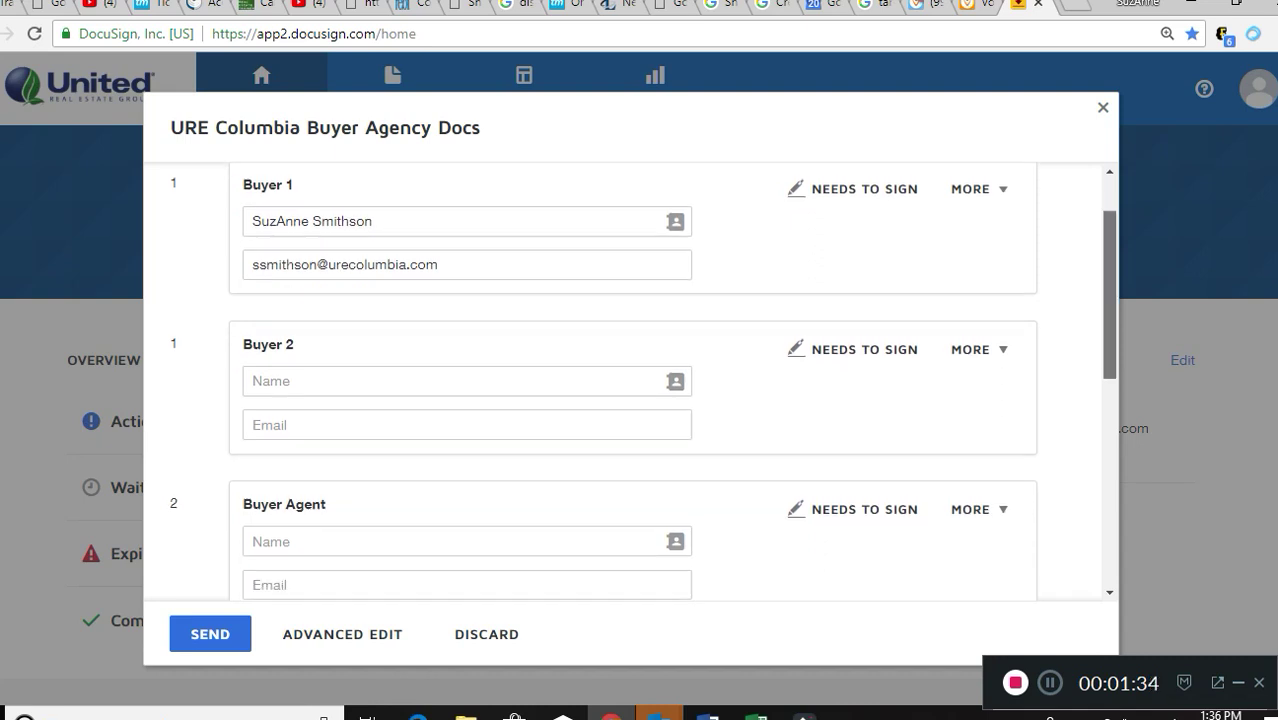
{"action": "mouse_move", "coordinate": [1060, 337]}
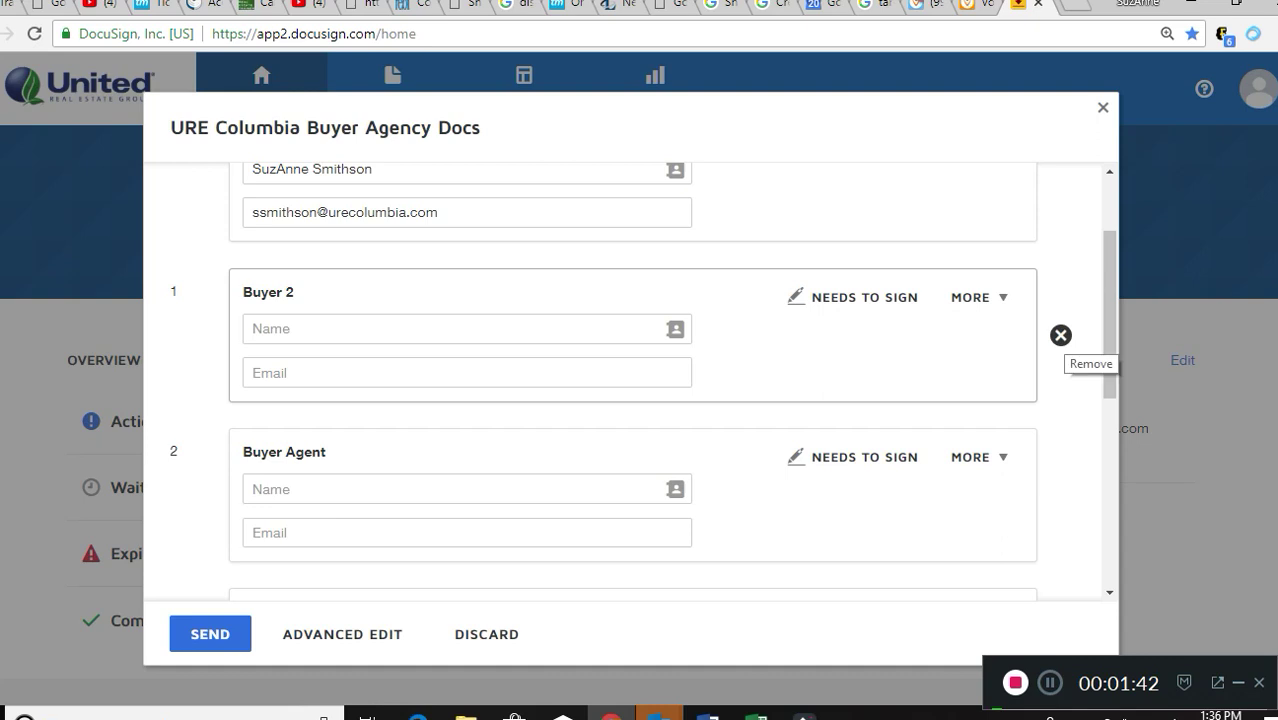
{"action": "left_click", "coordinate": [1061, 335]}
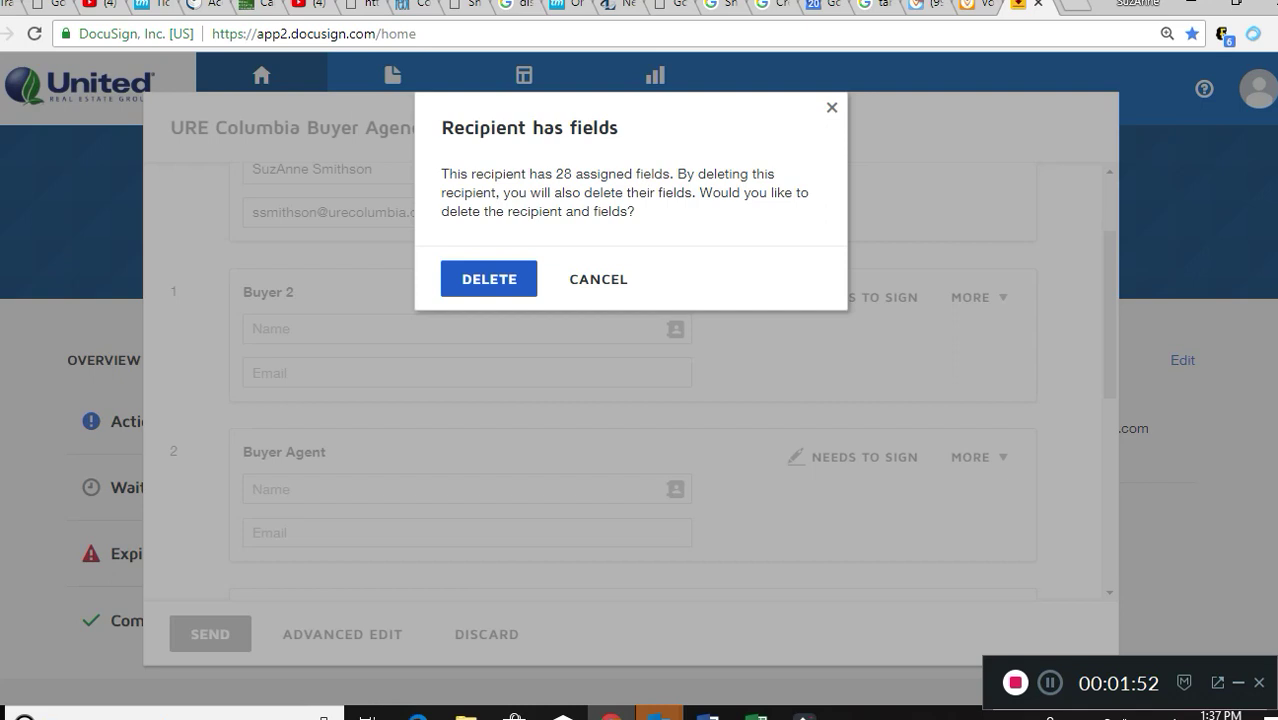
{"action": "left_click", "coordinate": [489, 279]}
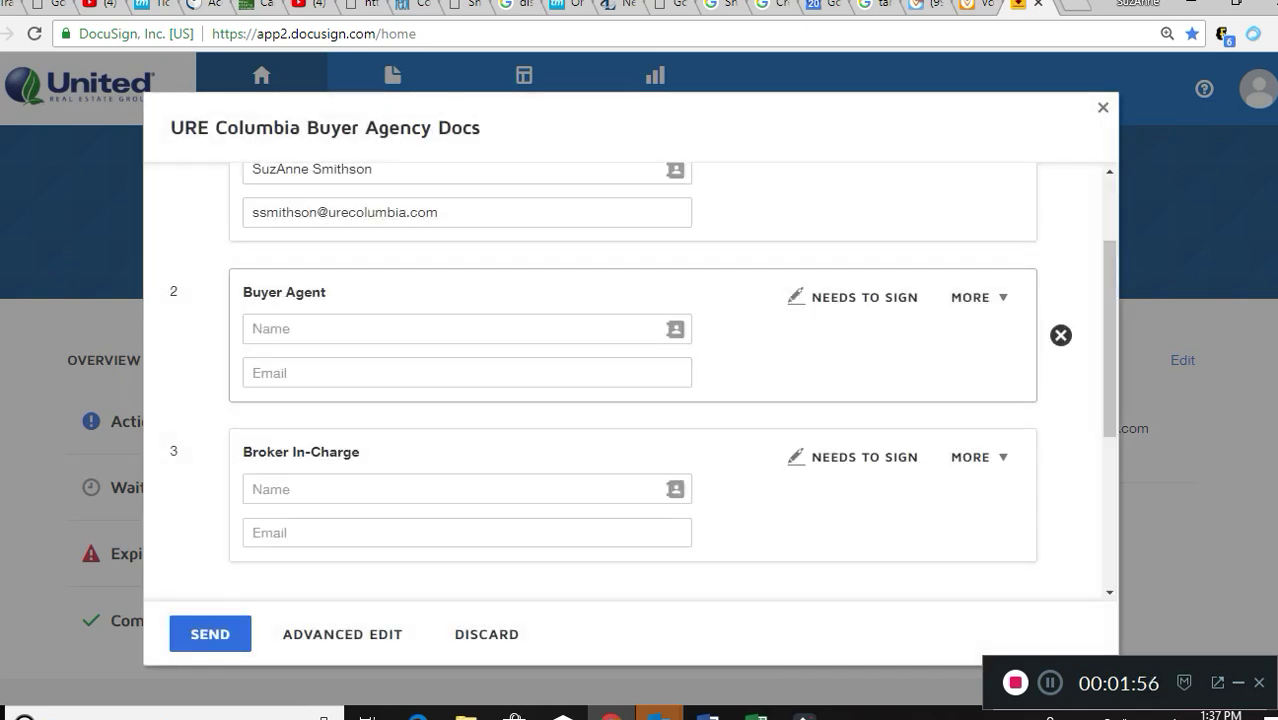
Fill in the Buyer Agent recipient's name and email from the matching saved contact.
{"action": "left_click", "coordinate": [450, 329]}
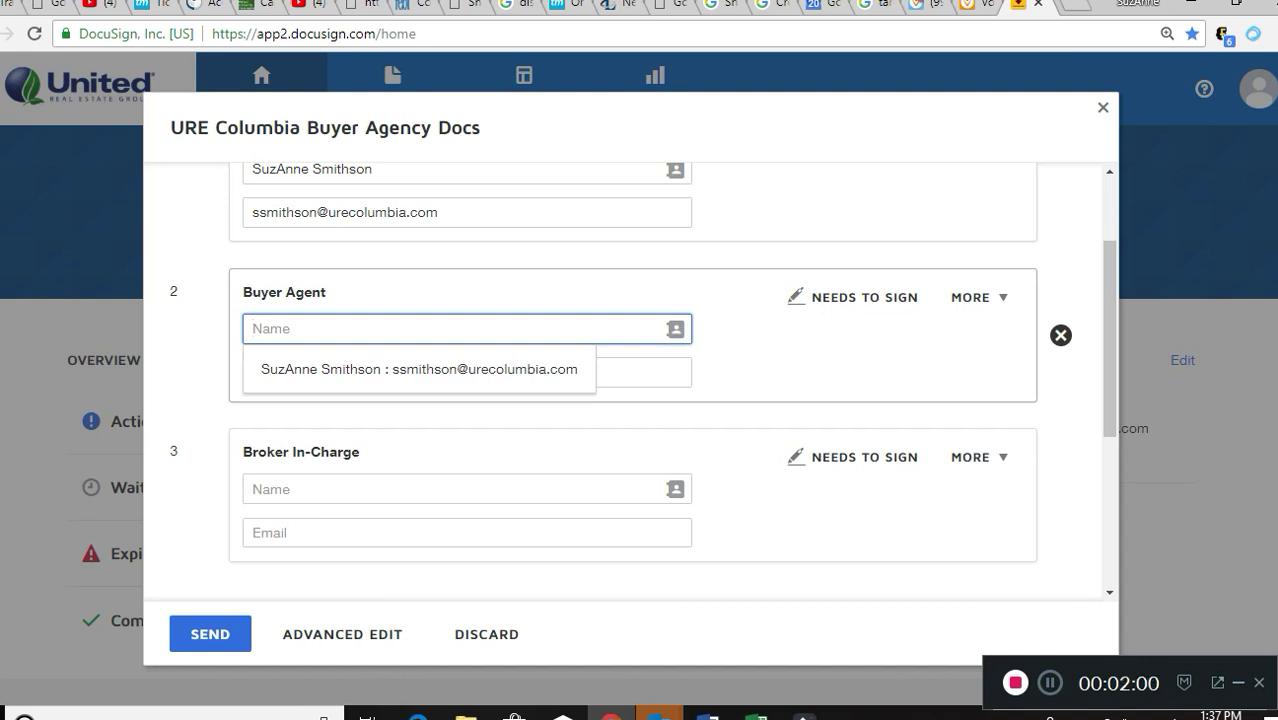
{"action": "type", "text": "Winst"}
{"action": "key", "text": "Down"}
{"action": "key", "text": "Down"}
{"action": "key", "text": "Return"}
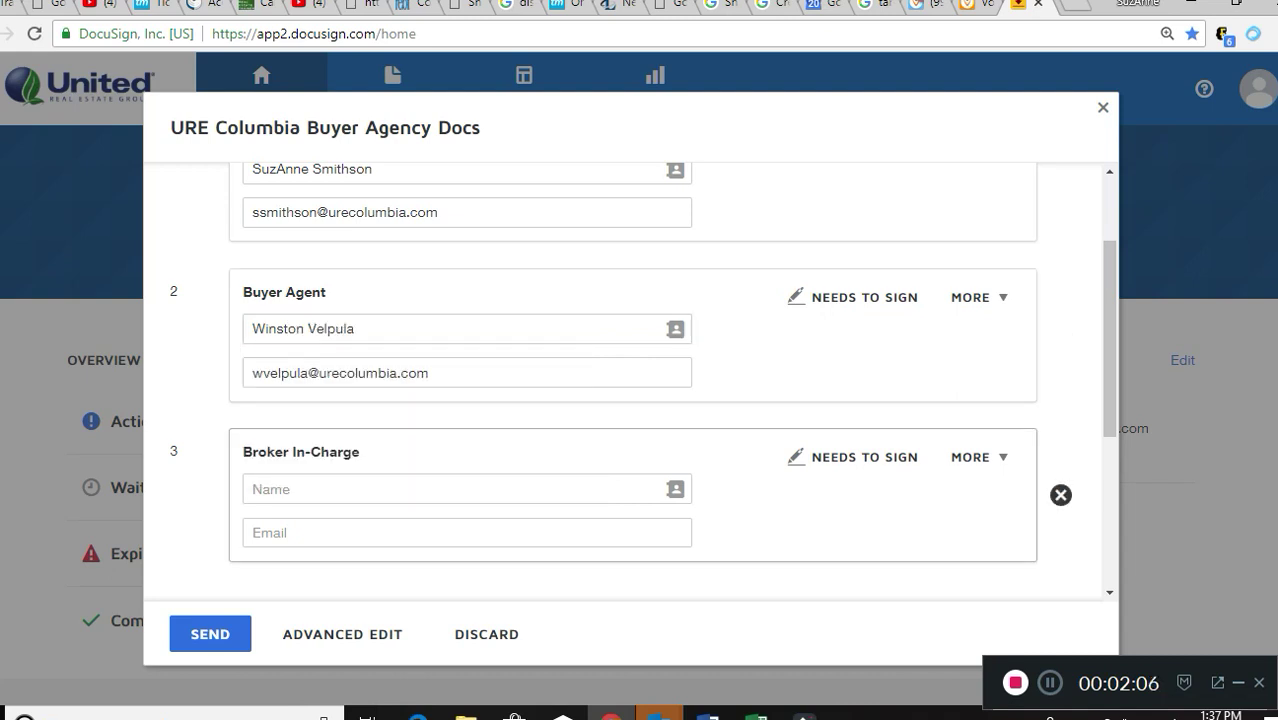
Fill in the Broker In-Charge recipient's name and email from the matching saved contact.
{"action": "left_click", "coordinate": [455, 489]}
{"action": "type", "text": "Pr"}
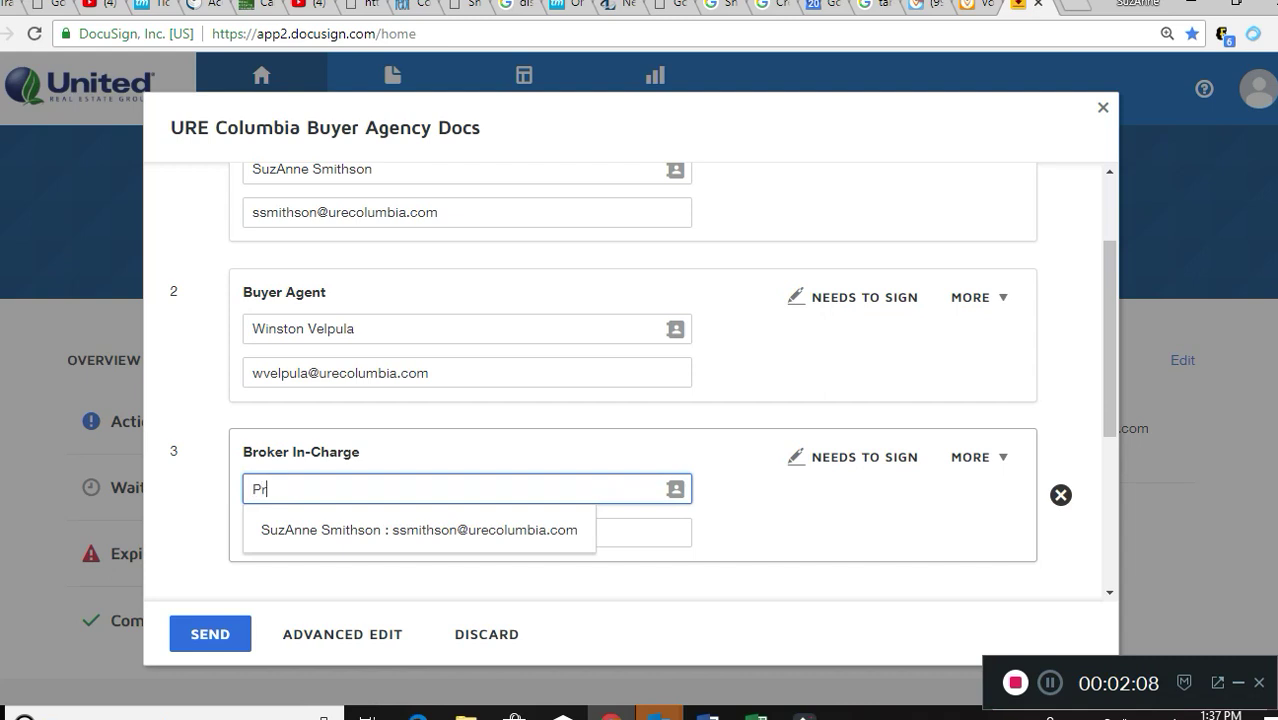
{"action": "type", "text": "esto"}
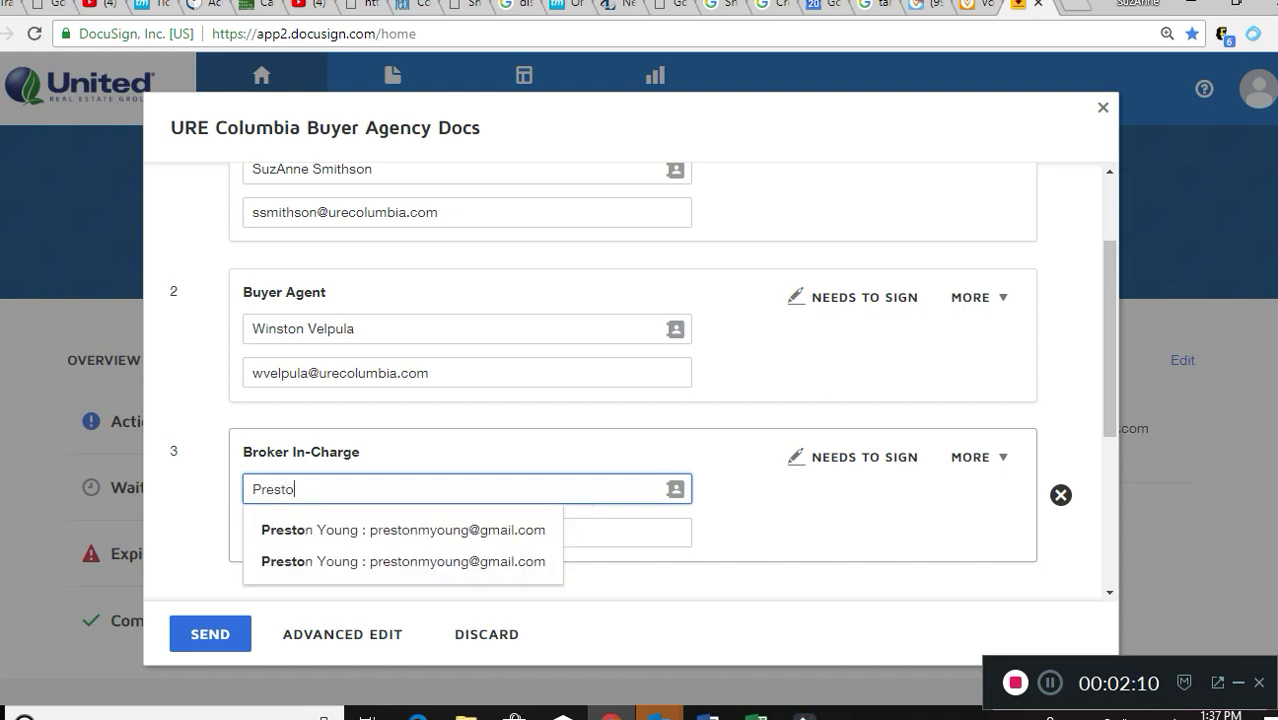
{"action": "key", "text": "Down"}
{"action": "key", "text": "Return"}
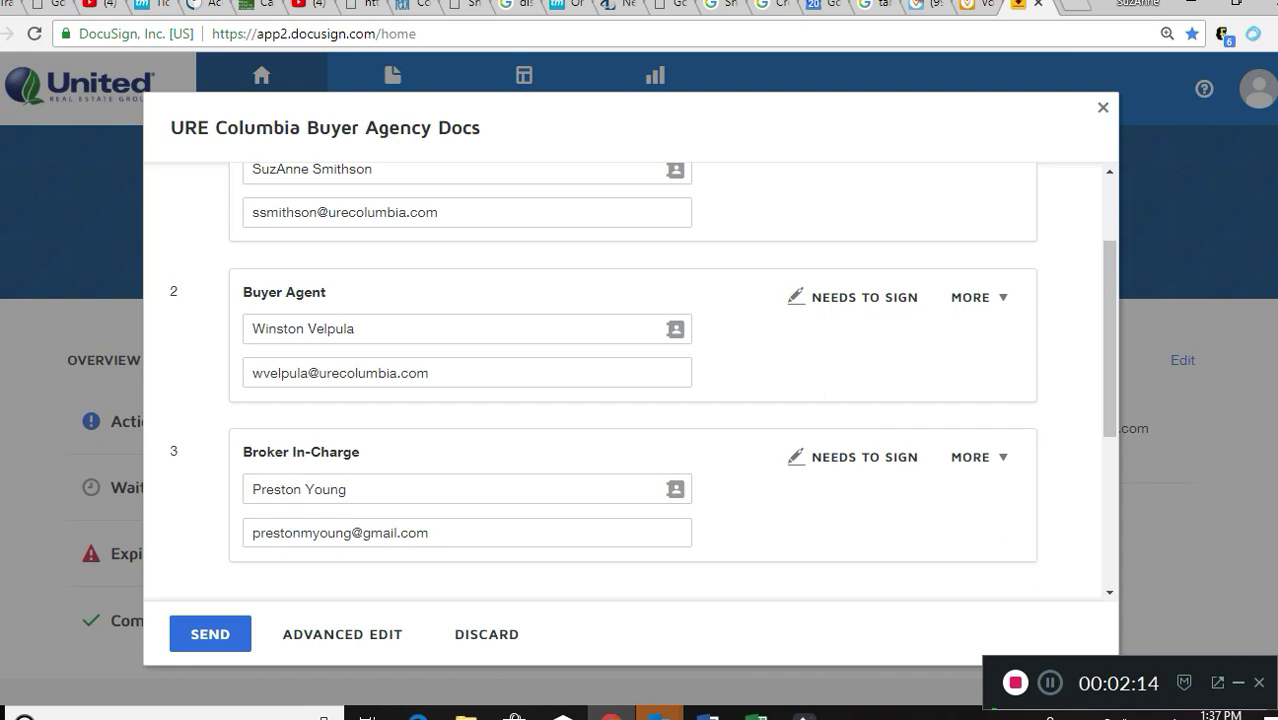
Set the email subject to the buyer's surname followed by "Test Doc" and open the envelope for advanced editing.
{"action": "scroll", "coordinate": [630, 380], "scroll_direction": "down", "scroll_amount": 1}
{"action": "scroll", "coordinate": [630, 380], "scroll_direction": "up", "scroll_amount": 3}
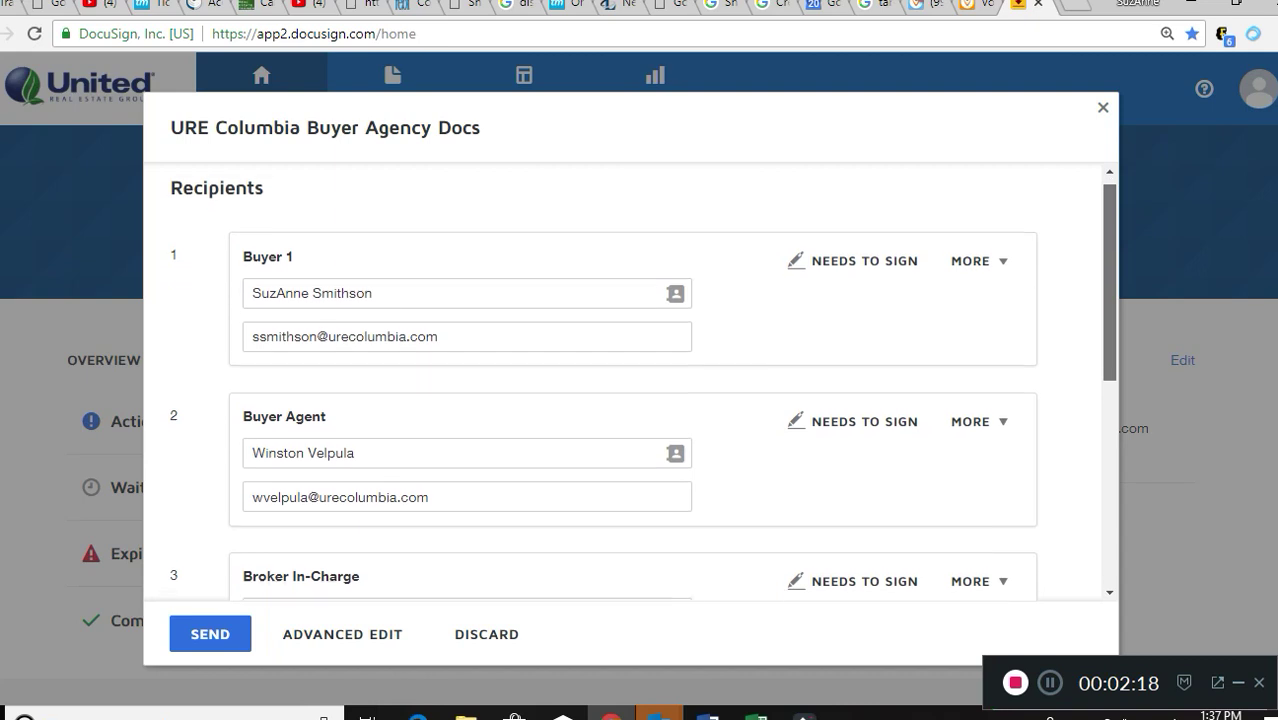
{"action": "scroll", "coordinate": [630, 380], "scroll_direction": "down", "scroll_amount": 1}
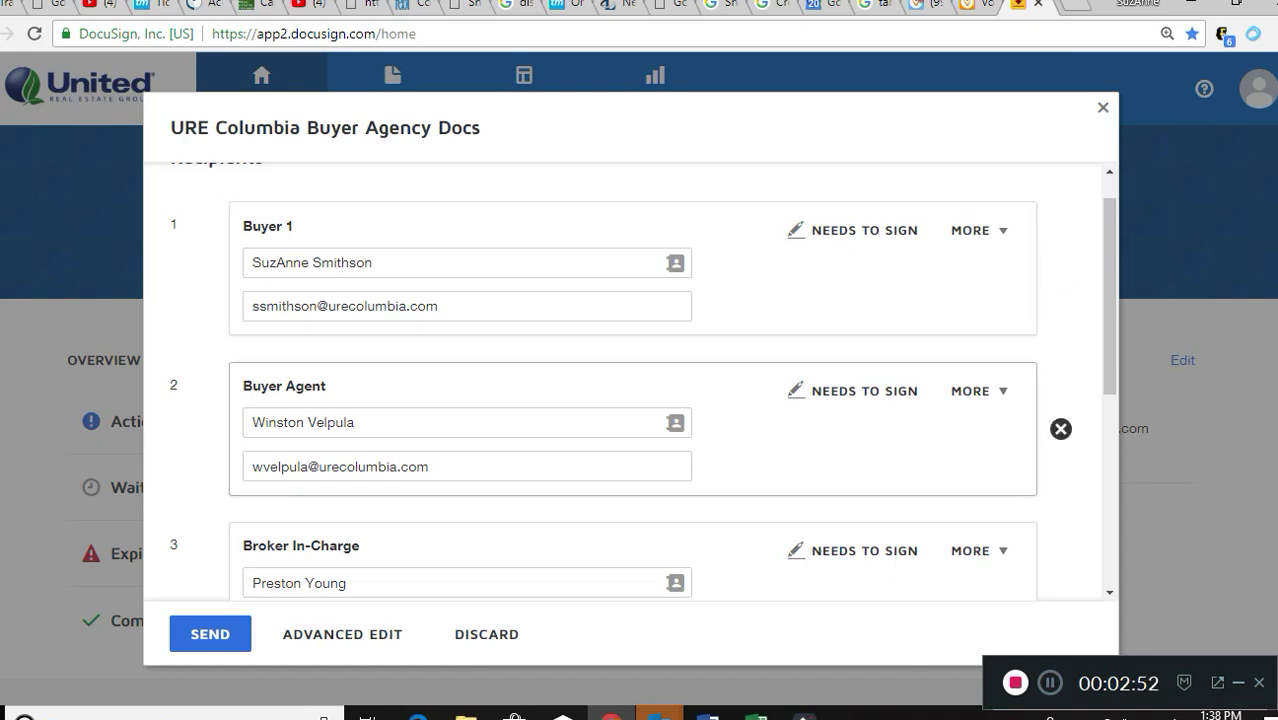
{"action": "scroll", "coordinate": [1109, 300], "scroll_direction": "down", "scroll_amount": 1}
{"action": "scroll", "coordinate": [1109, 300], "scroll_direction": "down", "scroll_amount": 1}
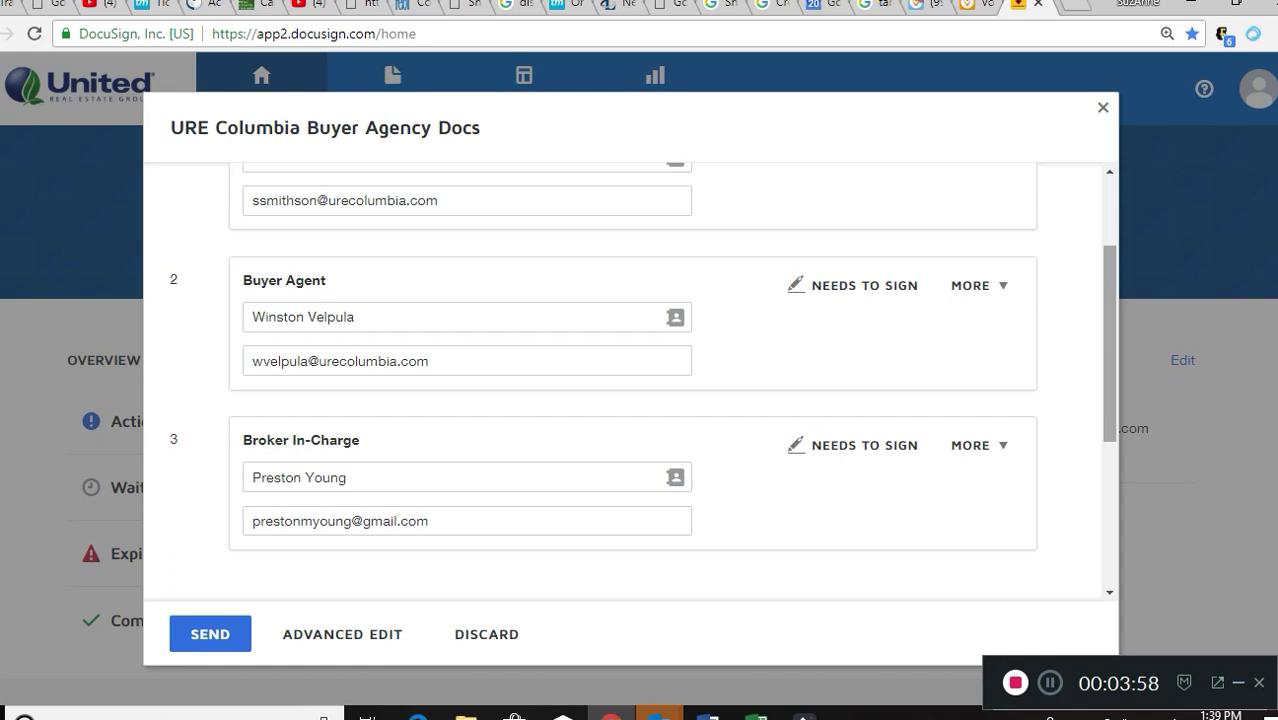
{"action": "scroll", "coordinate": [630, 376], "scroll_direction": "down", "scroll_amount": 3}
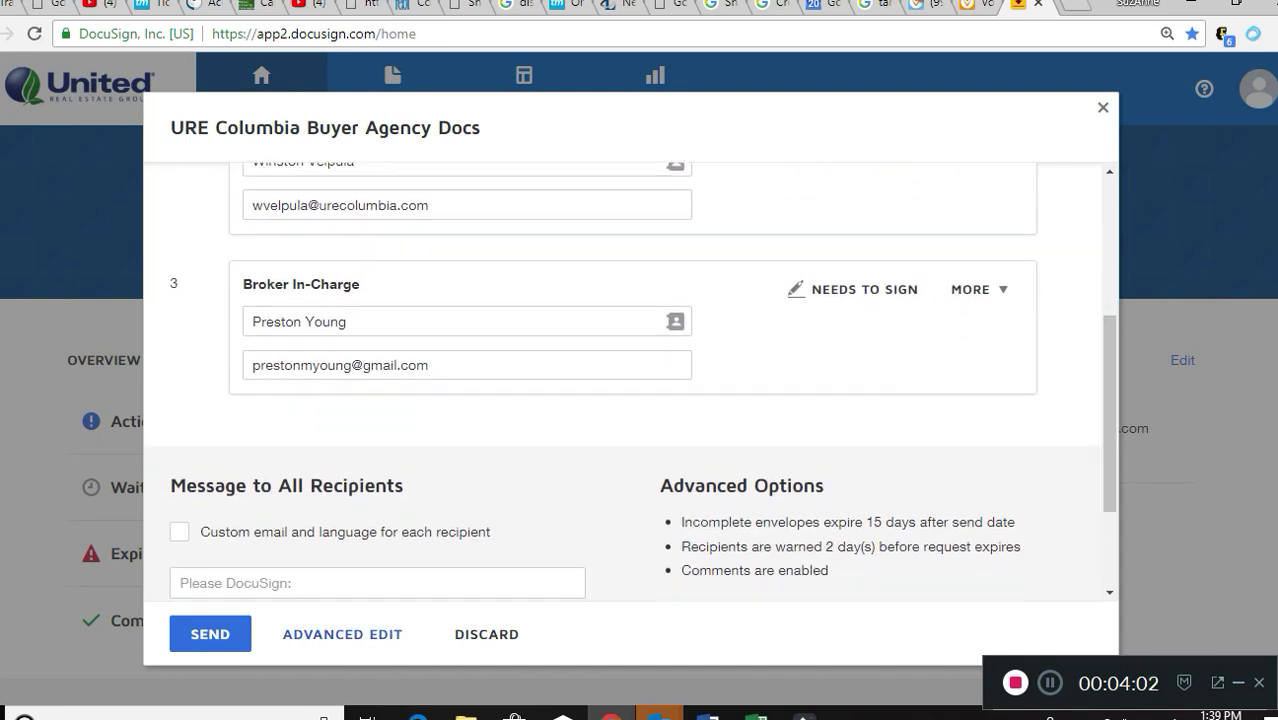
{"action": "scroll", "coordinate": [630, 380], "scroll_direction": "down", "scroll_amount": 3}
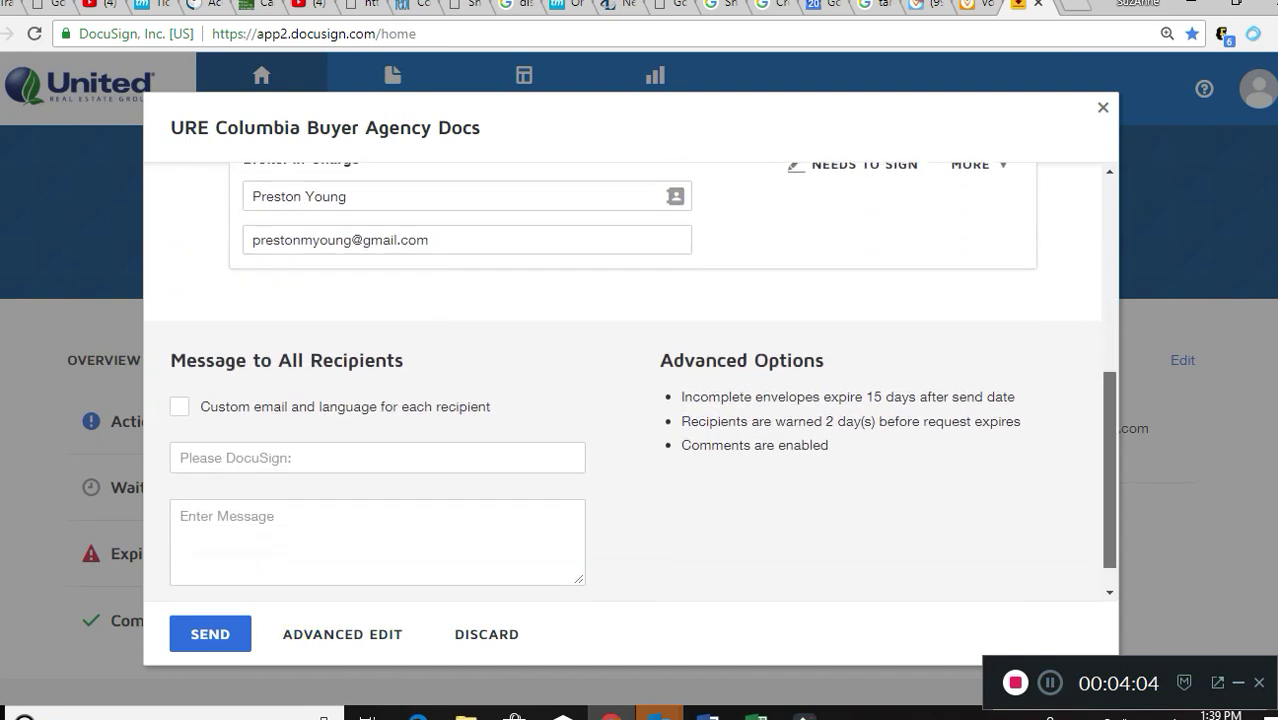
{"action": "left_click", "coordinate": [377, 456]}
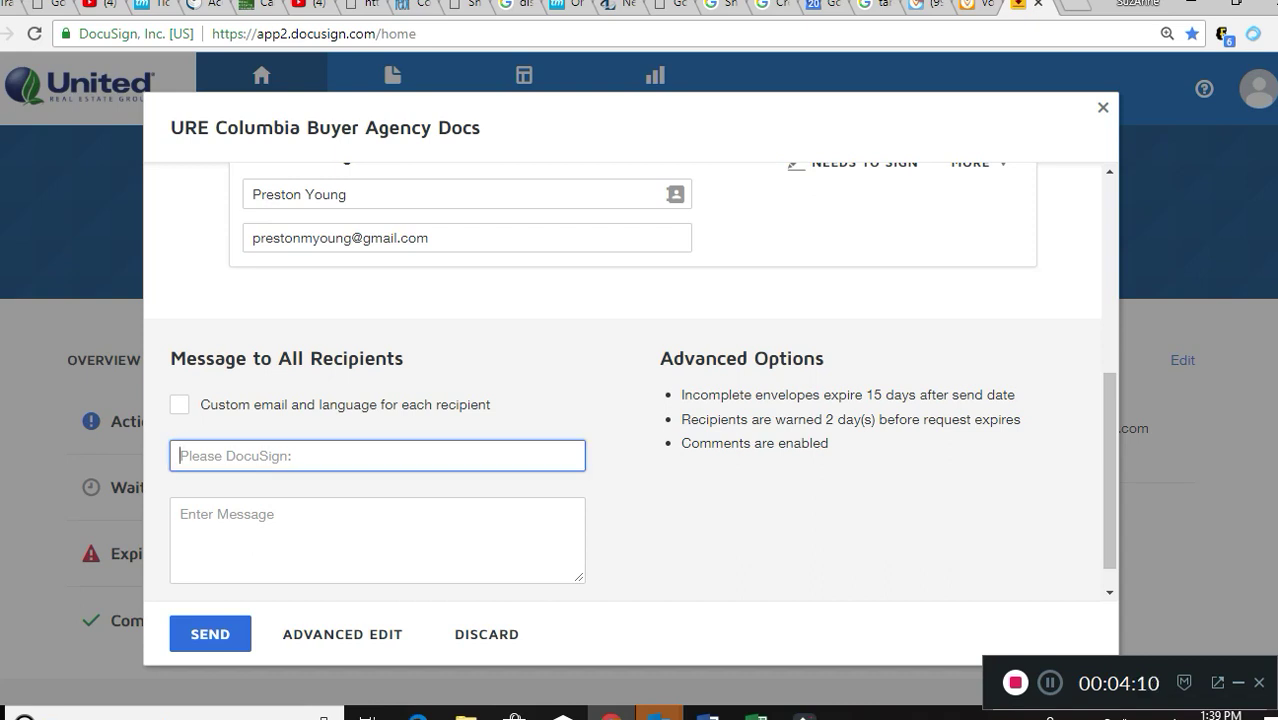
{"action": "type", "text": "Smithson Test "}
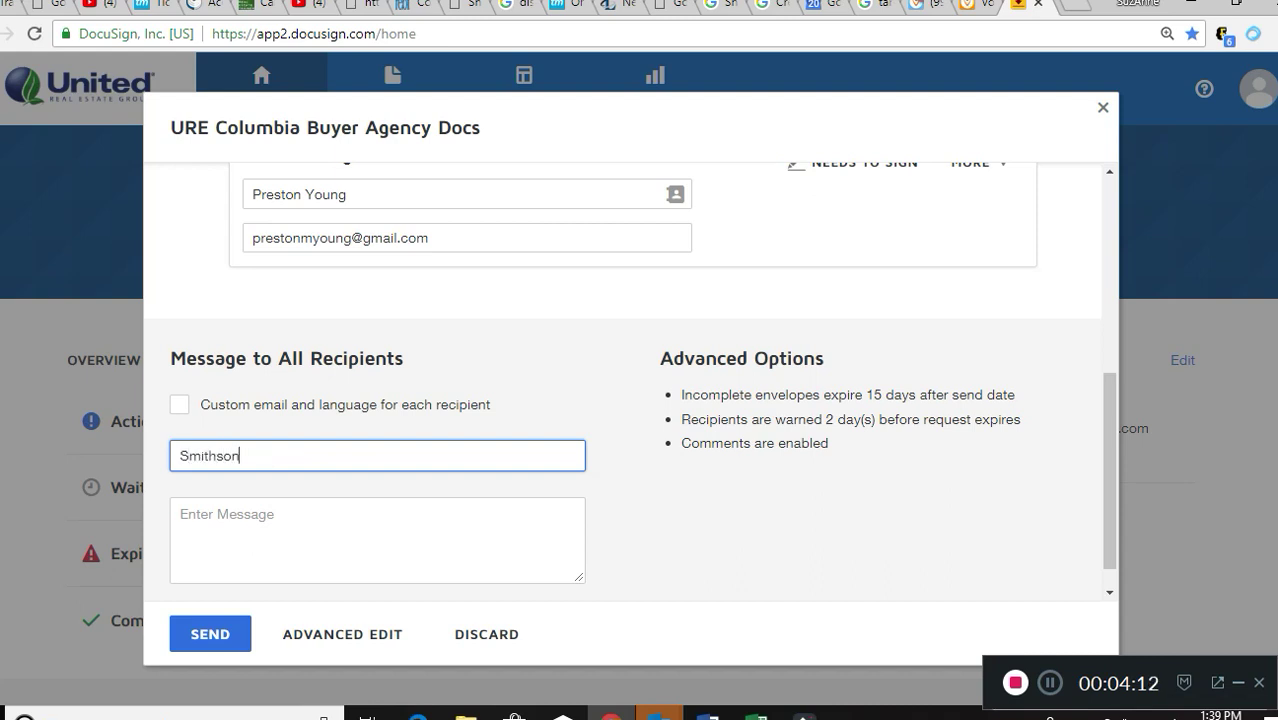
{"action": "type", "text": "Doc"}
{"action": "left_click", "coordinate": [342, 634]}
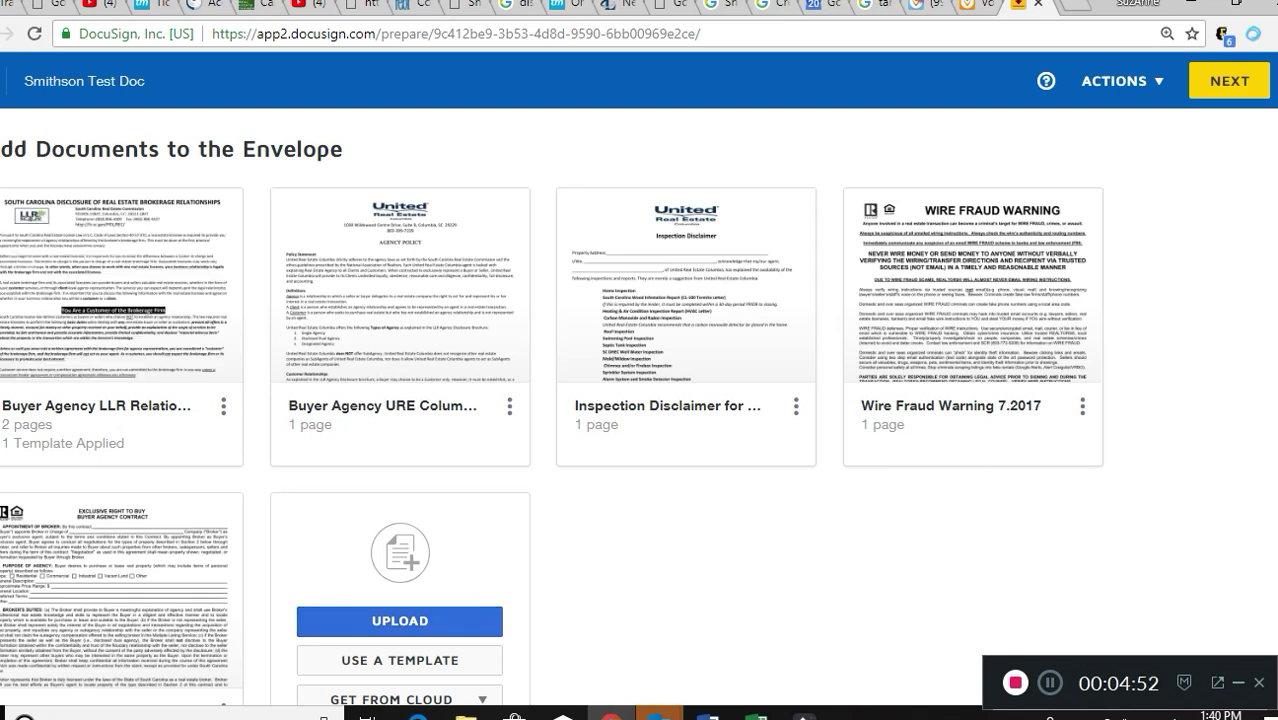
Try custom email and language for each recipient, check the first recipient's message field, and turn the option off again.
{"action": "scroll", "coordinate": [622, 400], "scroll_direction": "down", "scroll_amount": 3}
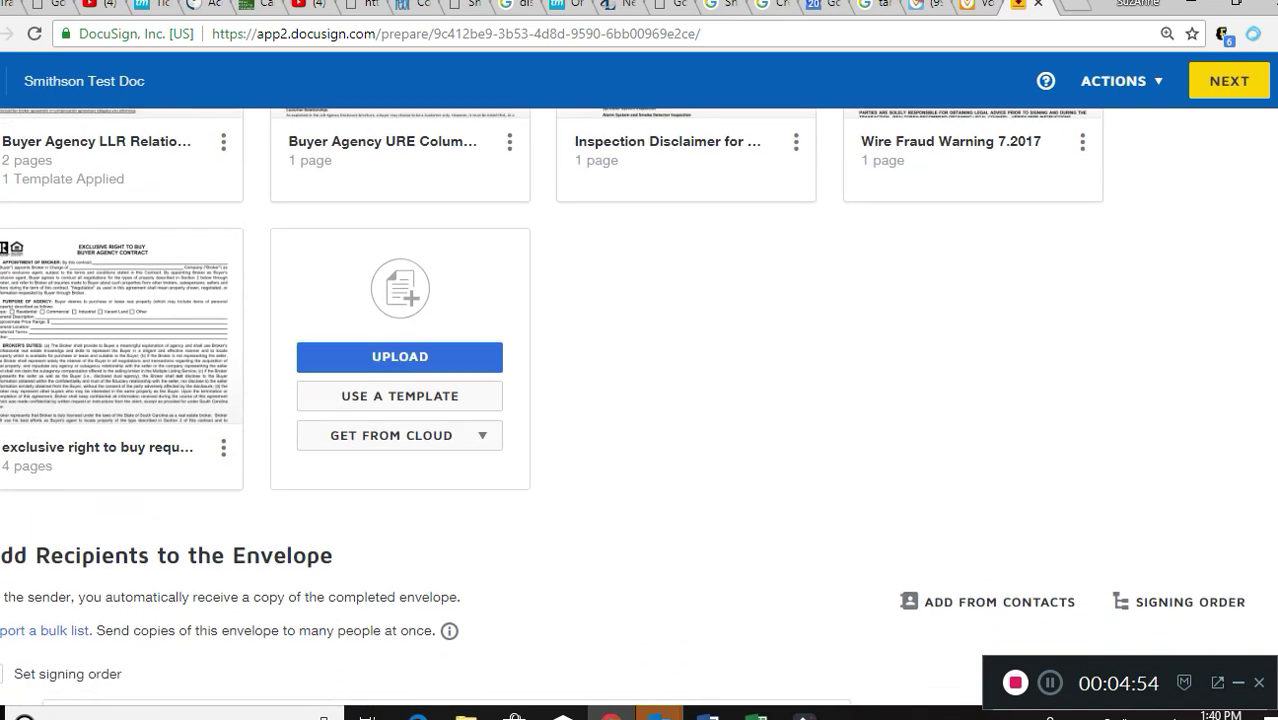
{"action": "scroll", "coordinate": [622, 400], "scroll_direction": "down", "scroll_amount": 2}
{"action": "scroll", "coordinate": [622, 400], "scroll_direction": "down", "scroll_amount": 2}
{"action": "scroll", "coordinate": [622, 400], "scroll_direction": "down", "scroll_amount": 4}
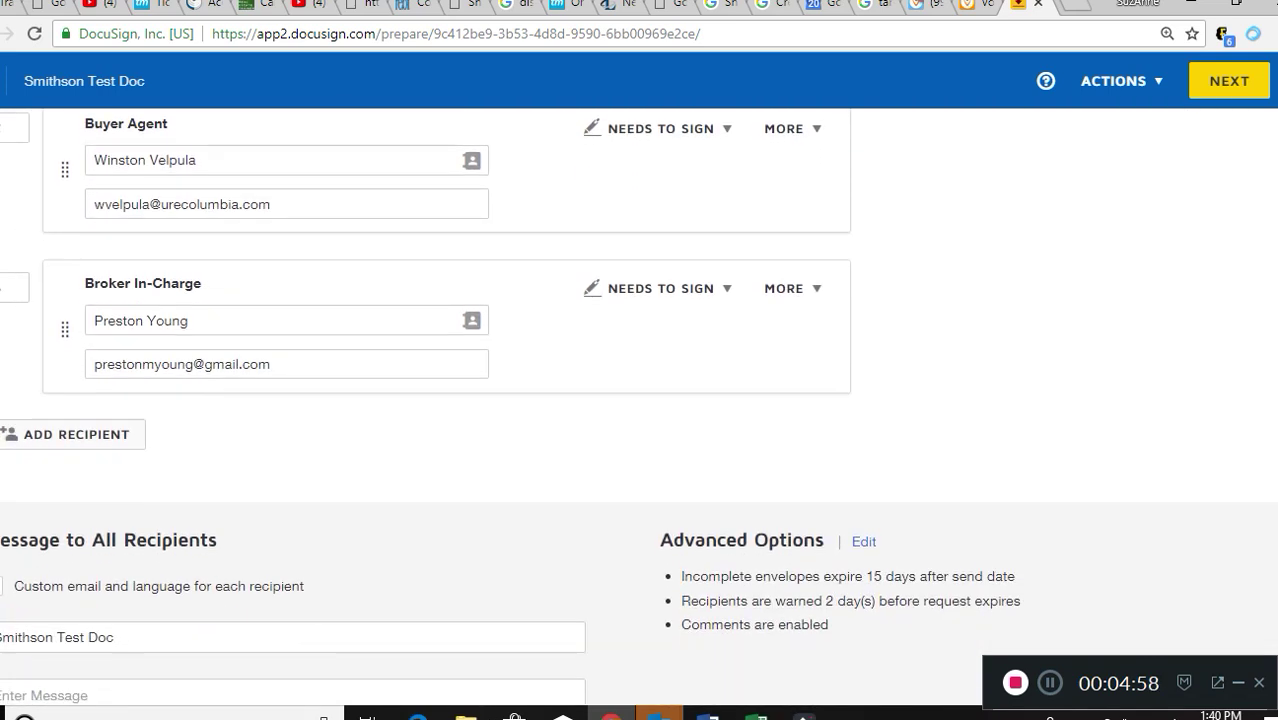
{"action": "scroll", "coordinate": [622, 400], "scroll_direction": "down", "scroll_amount": 1}
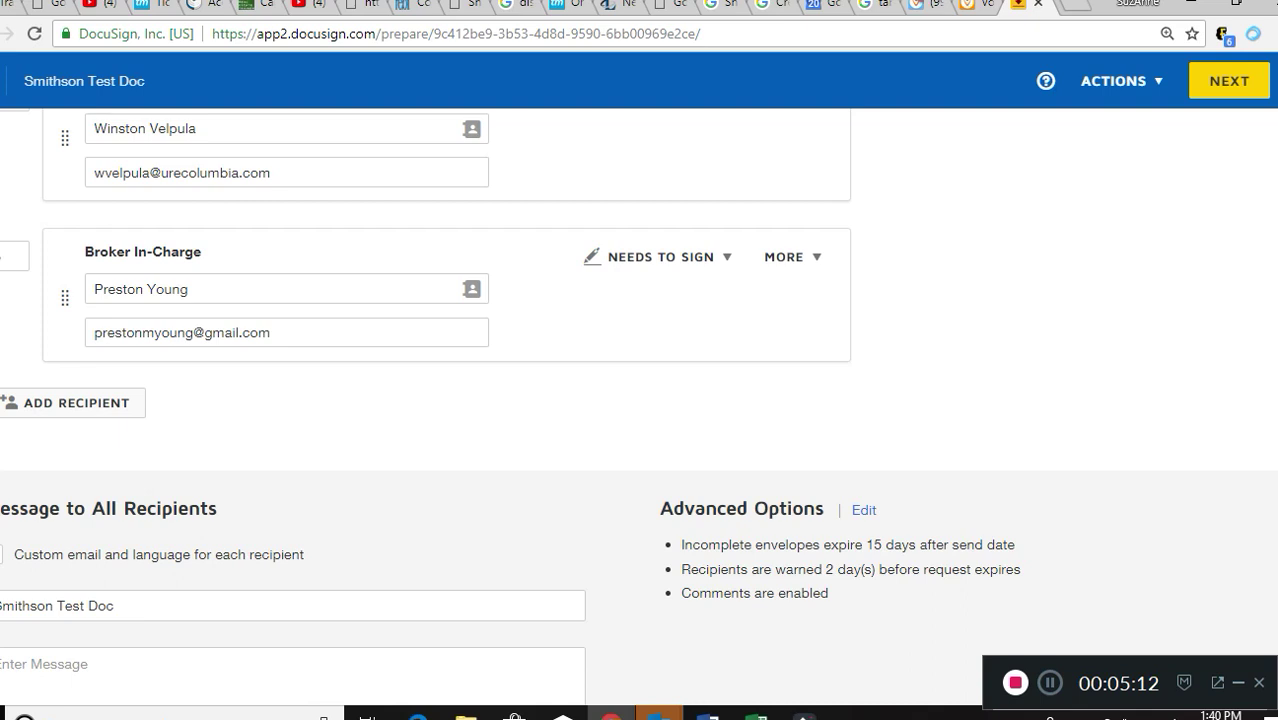
{"action": "left_click", "coordinate": [1, 555]}
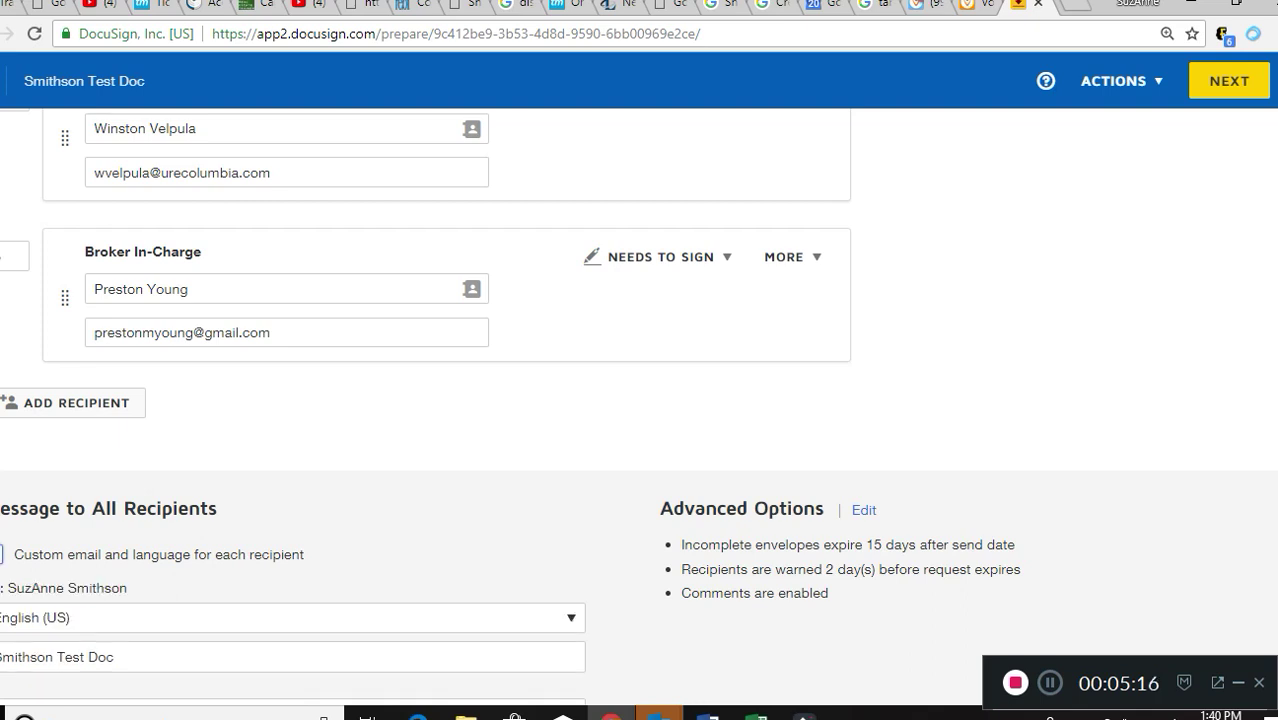
{"action": "scroll", "coordinate": [640, 400], "scroll_direction": "down", "scroll_amount": 4}
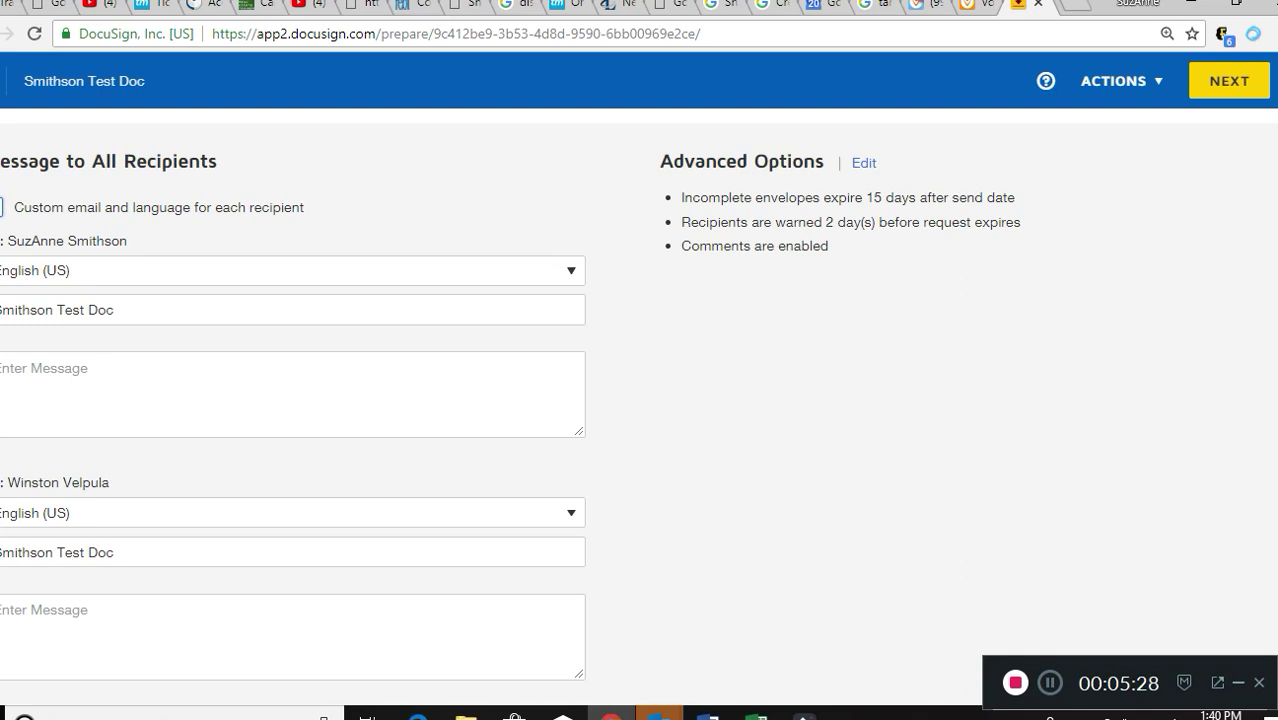
{"action": "left_click", "coordinate": [250, 393]}
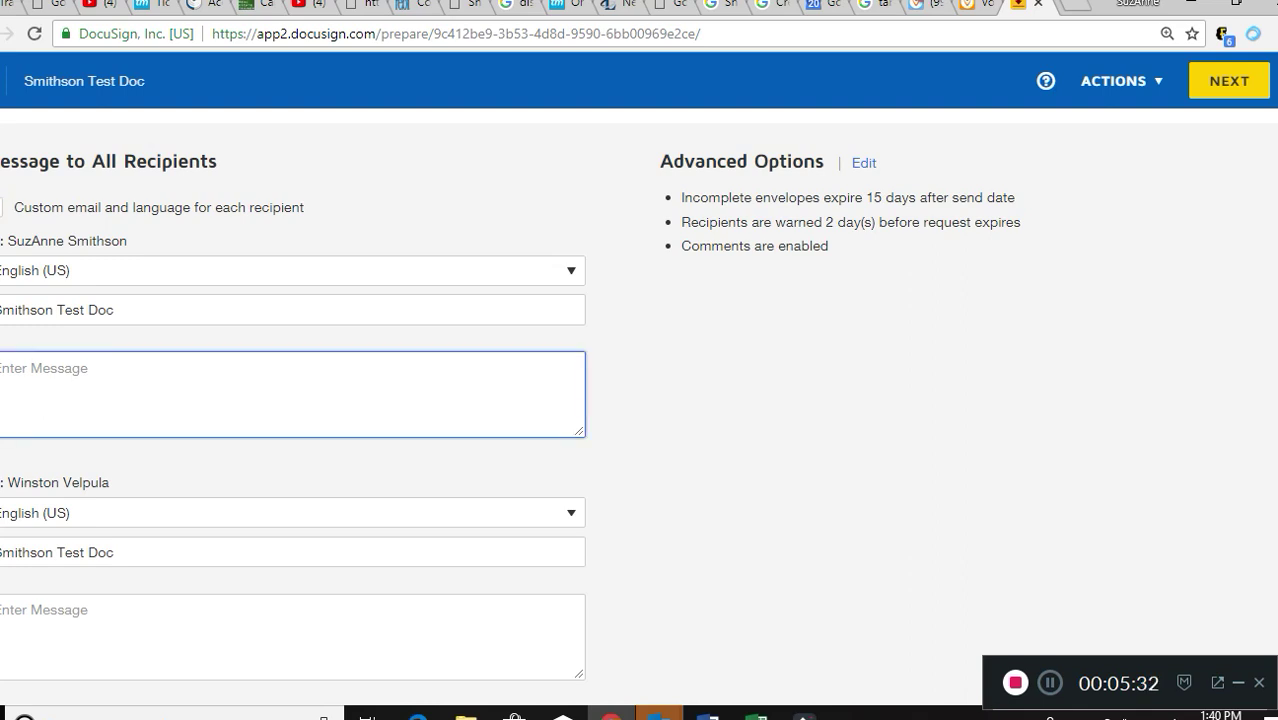
{"action": "left_click", "coordinate": [2, 207]}
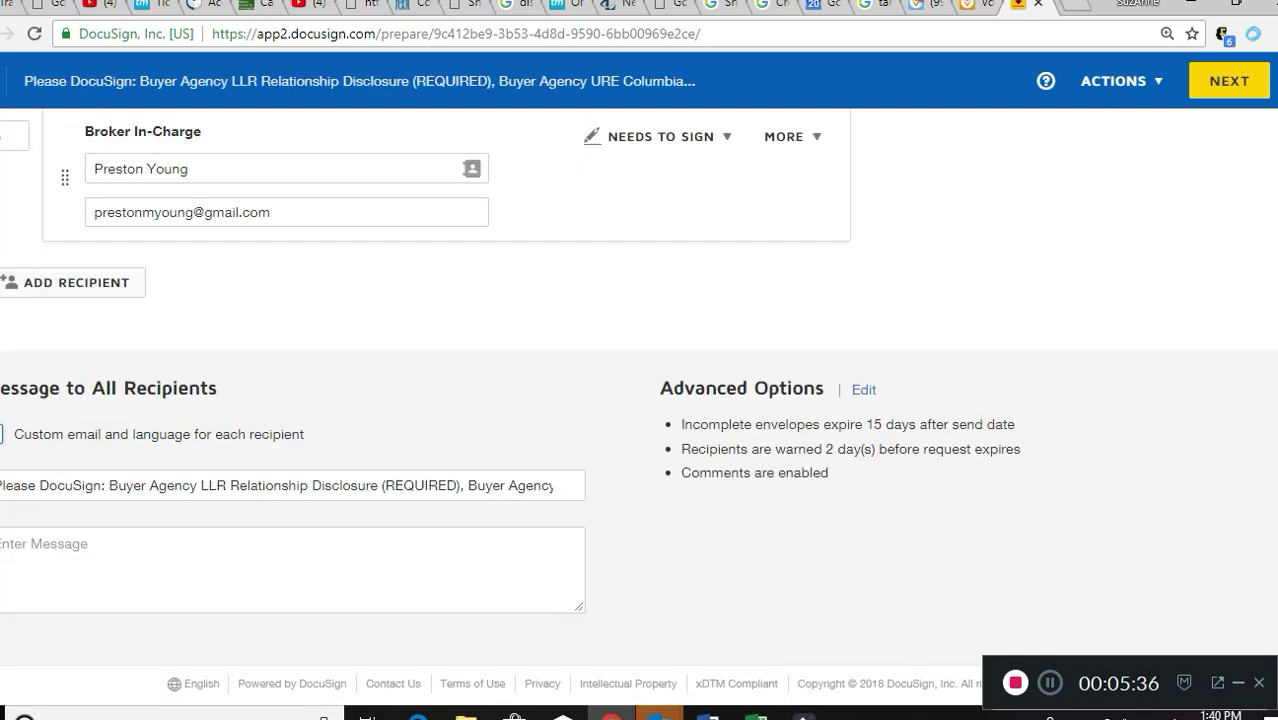
Continue to the envelope's field placement stage and check the consumer signature and date fields on page 2 of the LLR disclosure.
{"action": "scroll", "coordinate": [640, 400], "scroll_direction": "up", "scroll_amount": 8}
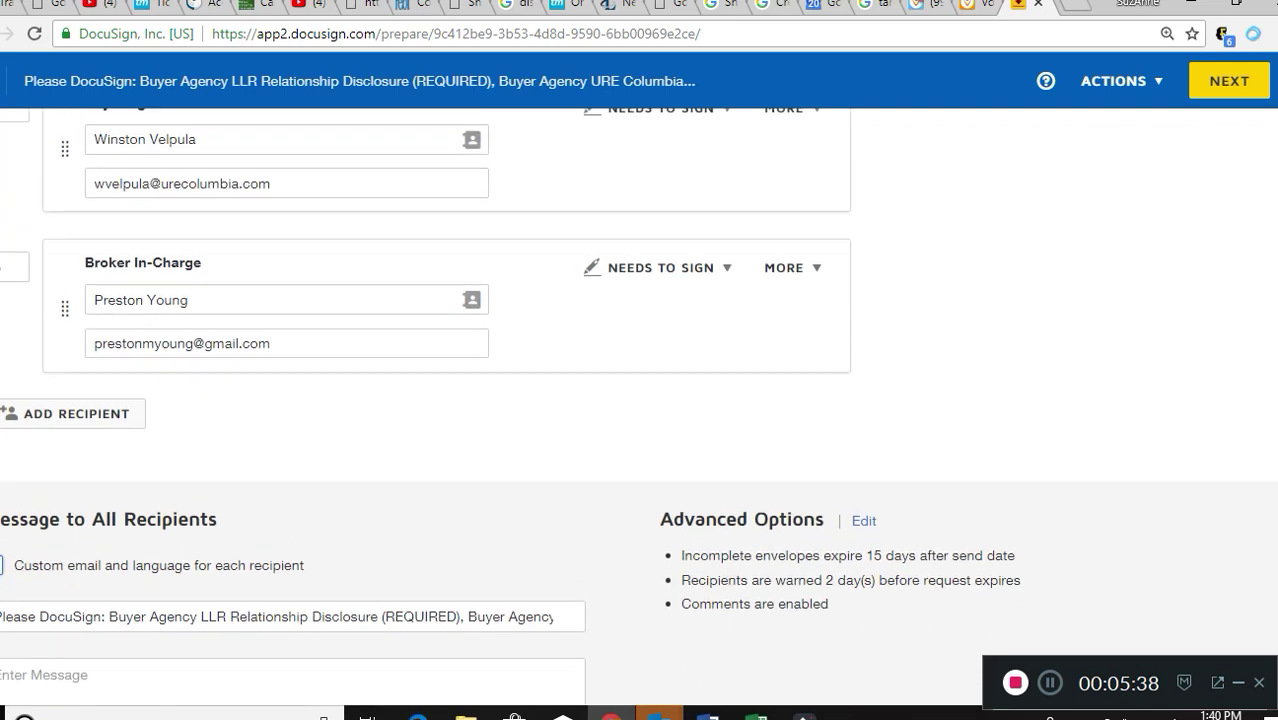
{"action": "scroll", "coordinate": [640, 400], "scroll_direction": "up", "scroll_amount": 4}
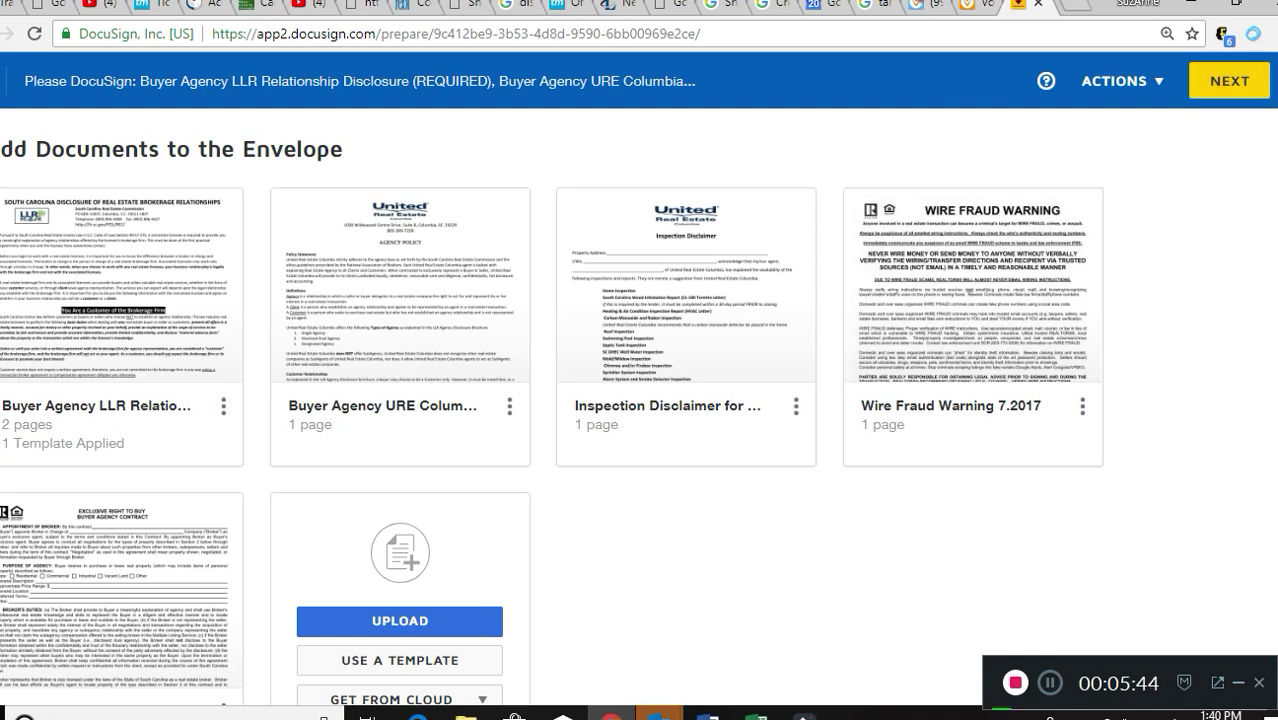
{"action": "left_click", "coordinate": [1229, 81]}
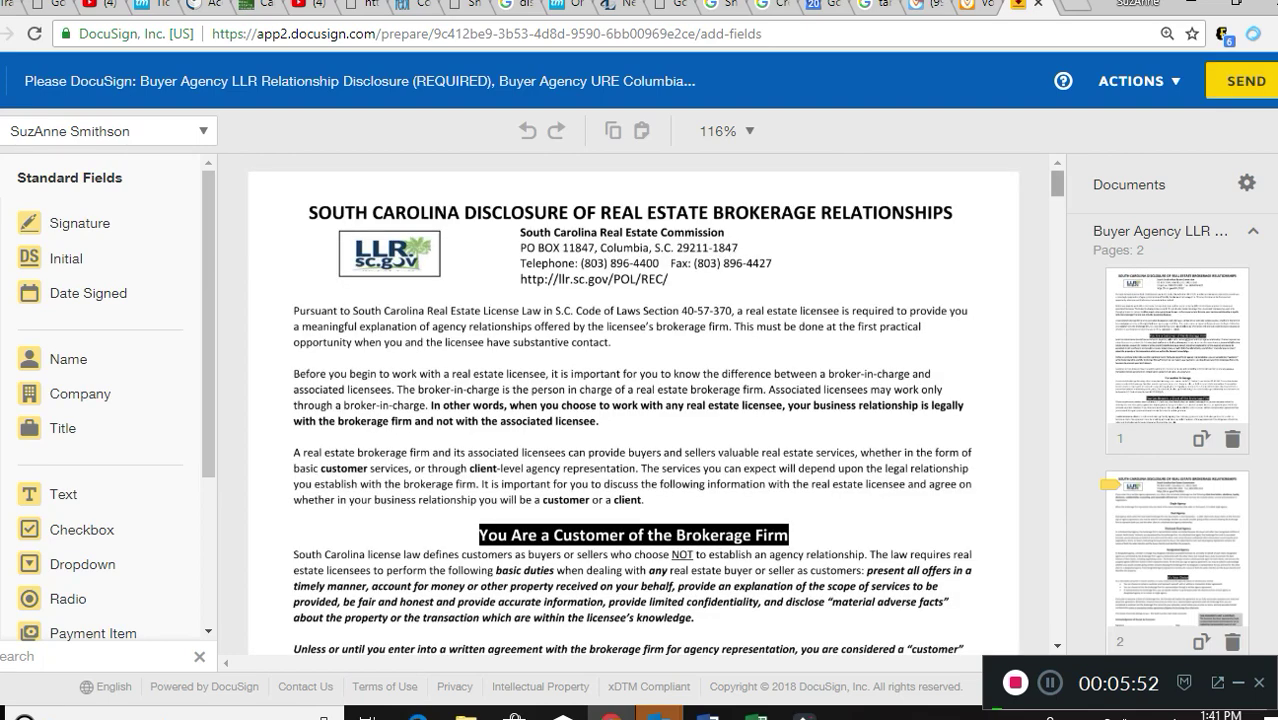
{"action": "scroll", "coordinate": [633, 405], "scroll_direction": "down", "scroll_amount": 10}
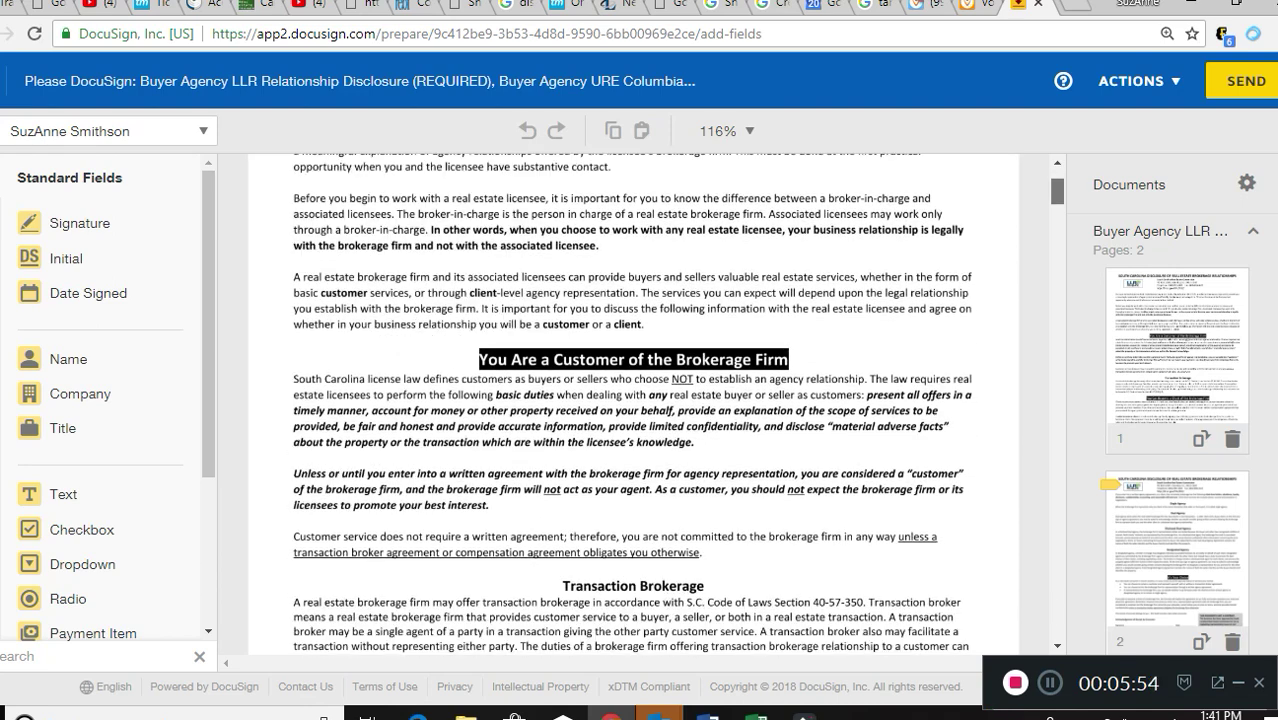
{"action": "scroll", "coordinate": [633, 405], "scroll_direction": "down", "scroll_amount": 8}
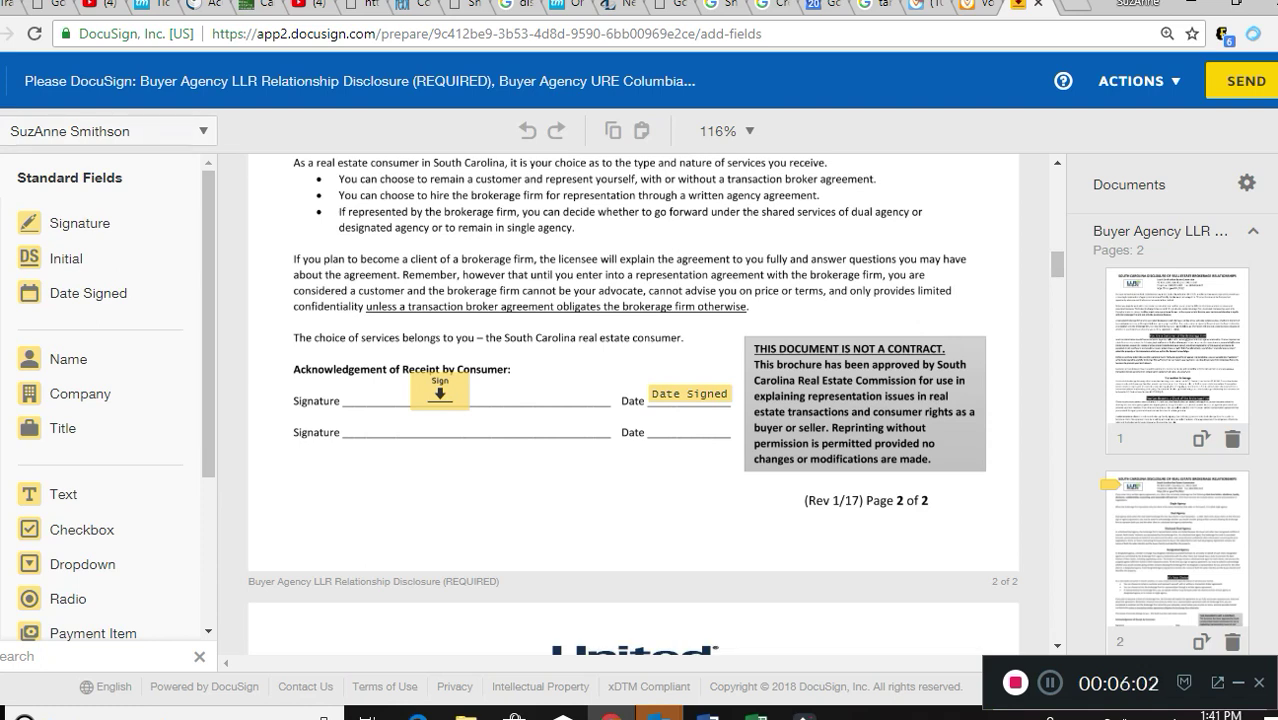
Try placing an extra signature field for the buyer below the acknowledgement lines on page 2 of the LLR disclosure, and remove it again.
{"action": "left_click", "coordinate": [203, 131]}
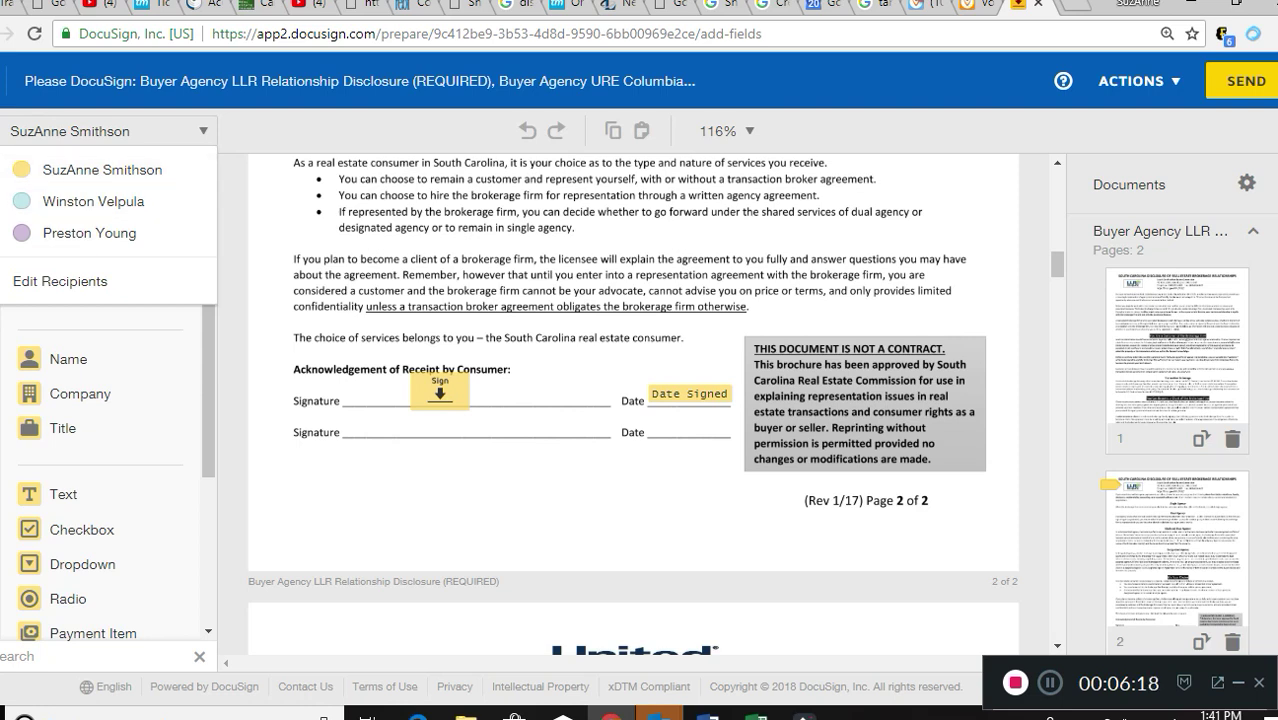
{"action": "left_click", "coordinate": [102, 170]}
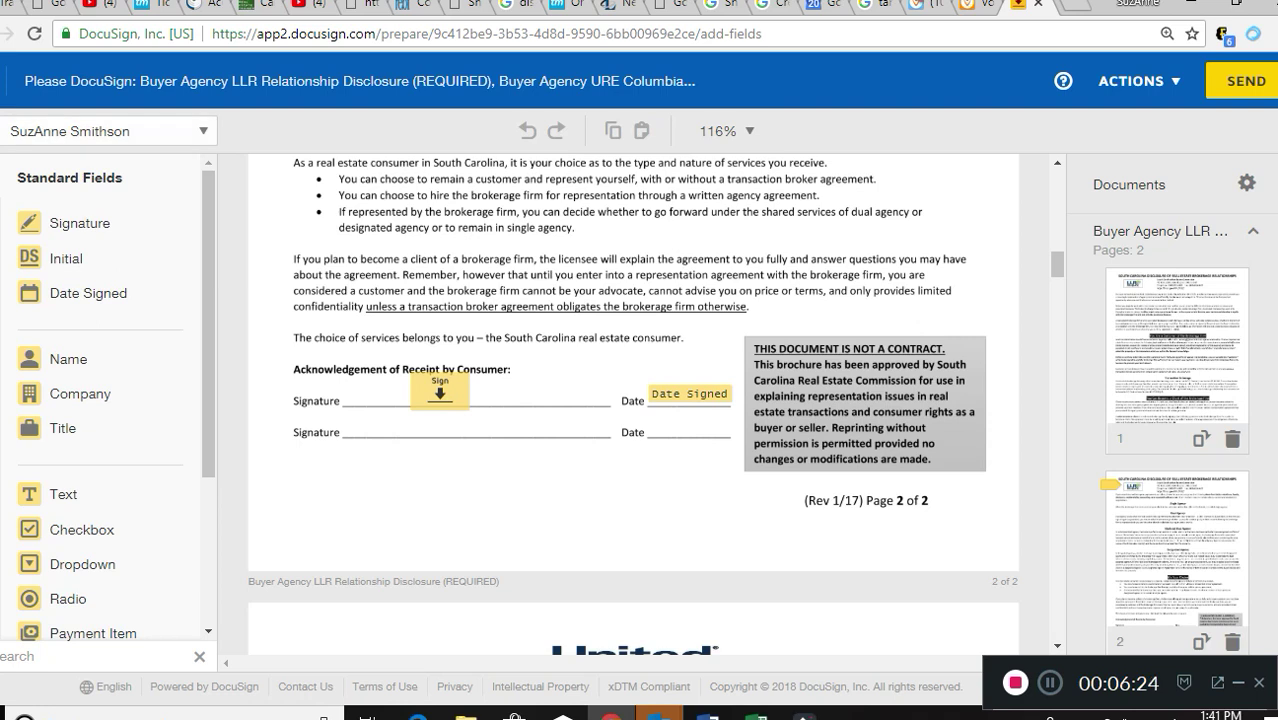
{"action": "mouse_move", "coordinate": [80, 223]}
{"action": "left_mouse_down"}
{"action": "mouse_move", "coordinate": [426, 539]}
{"action": "mouse_move", "coordinate": [426, 519]}
{"action": "left_mouse_up"}
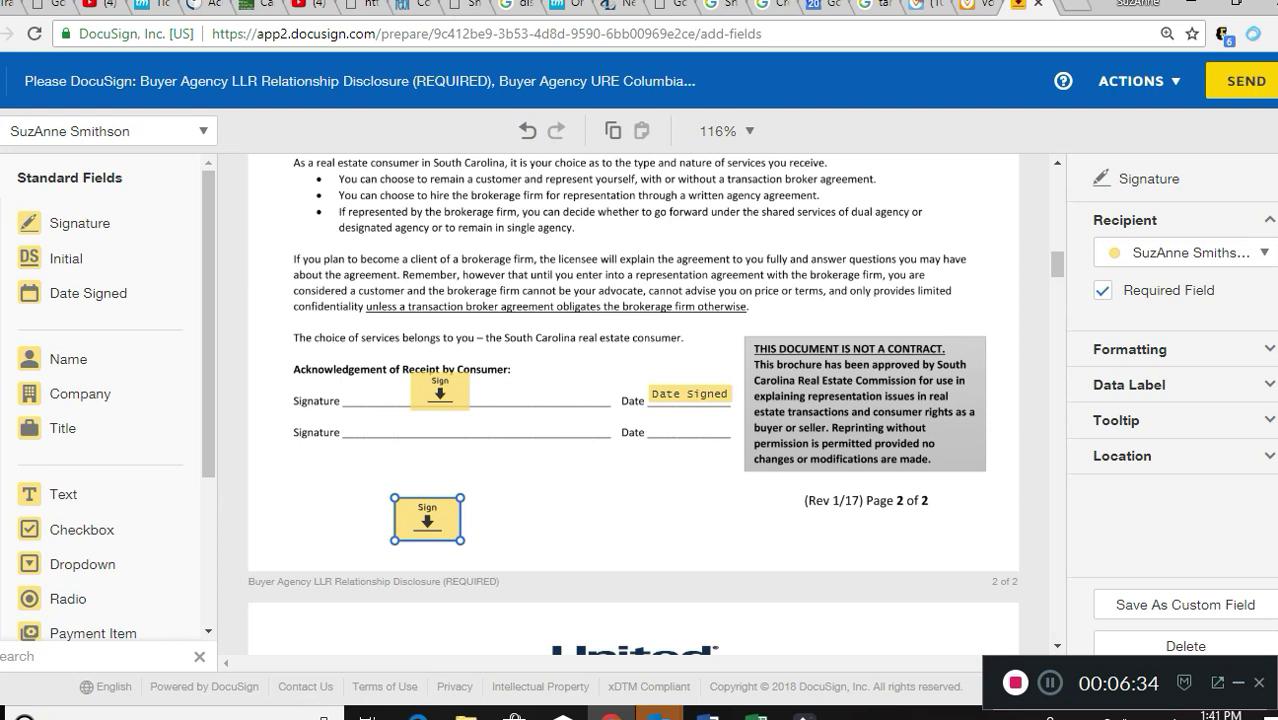
{"action": "left_click_drag", "start_coordinate": [427, 520], "coordinate": [100, 405]}
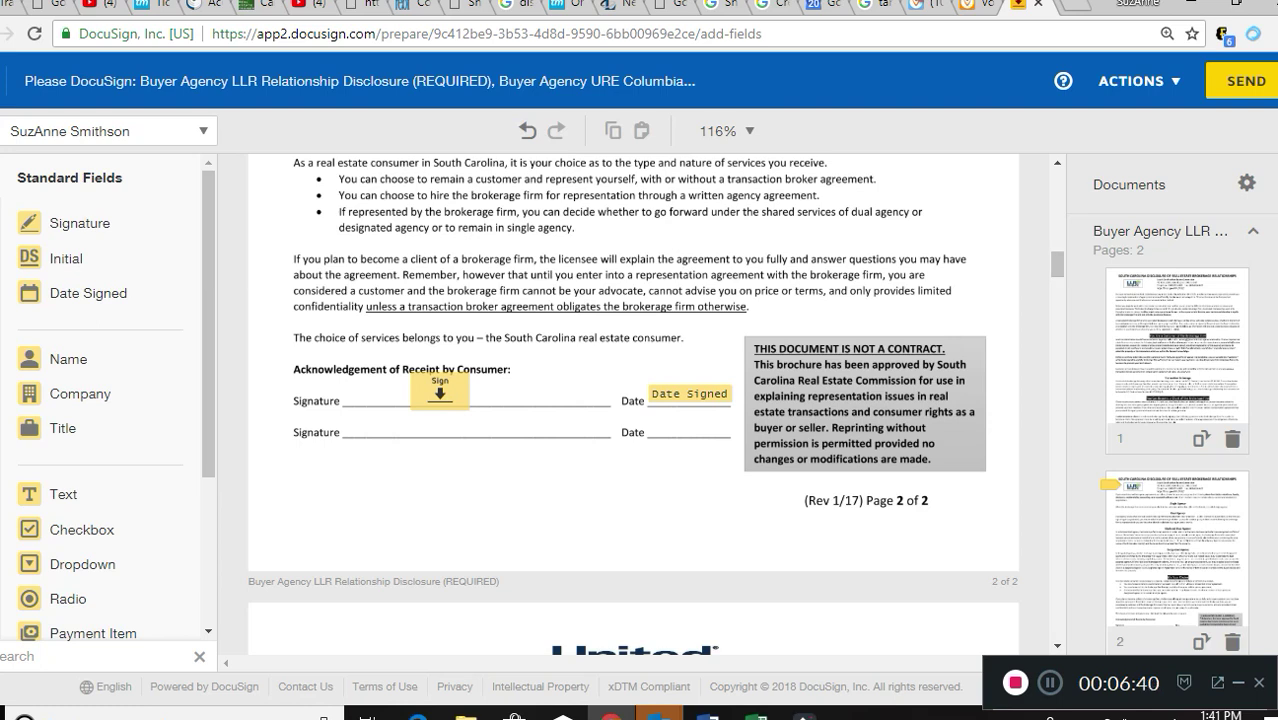
Check the buyer's and agent's initial, signature and date fields on the Buyer Agency URE Columbia Policy document.
{"action": "scroll", "coordinate": [633, 405], "scroll_direction": "down", "scroll_amount": 5}
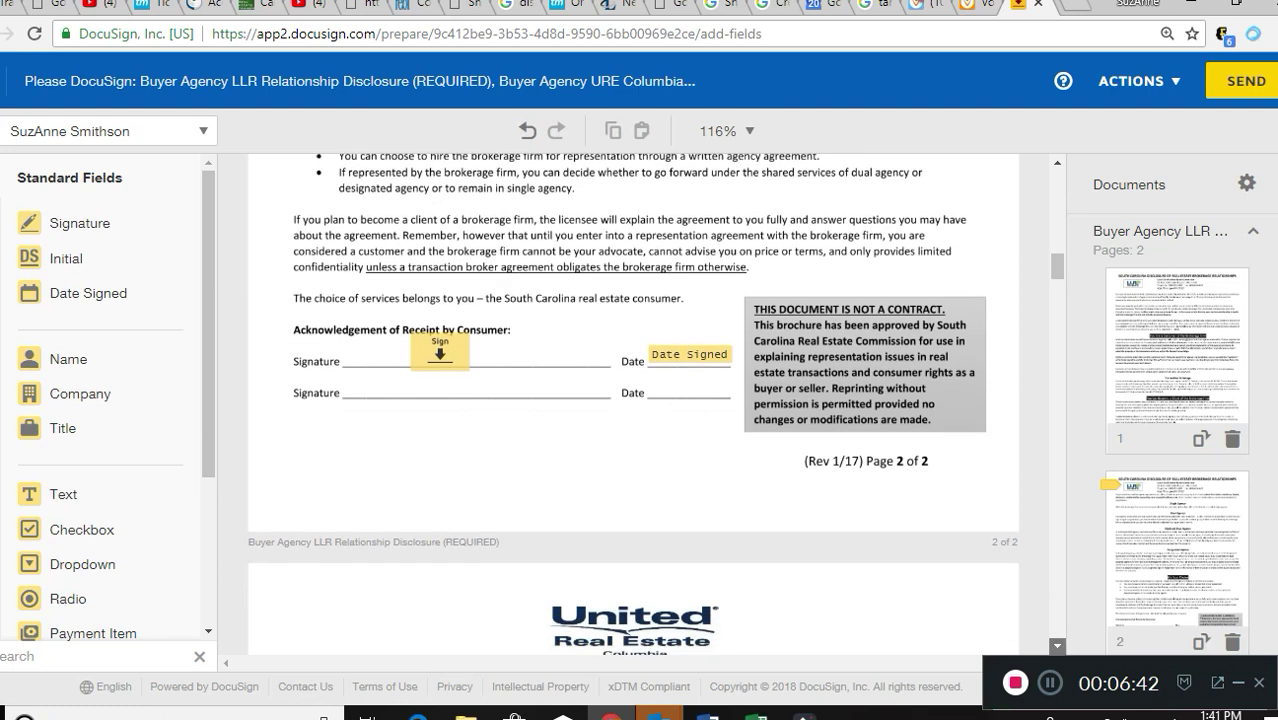
{"action": "scroll", "coordinate": [633, 405], "scroll_direction": "down", "scroll_amount": 5}
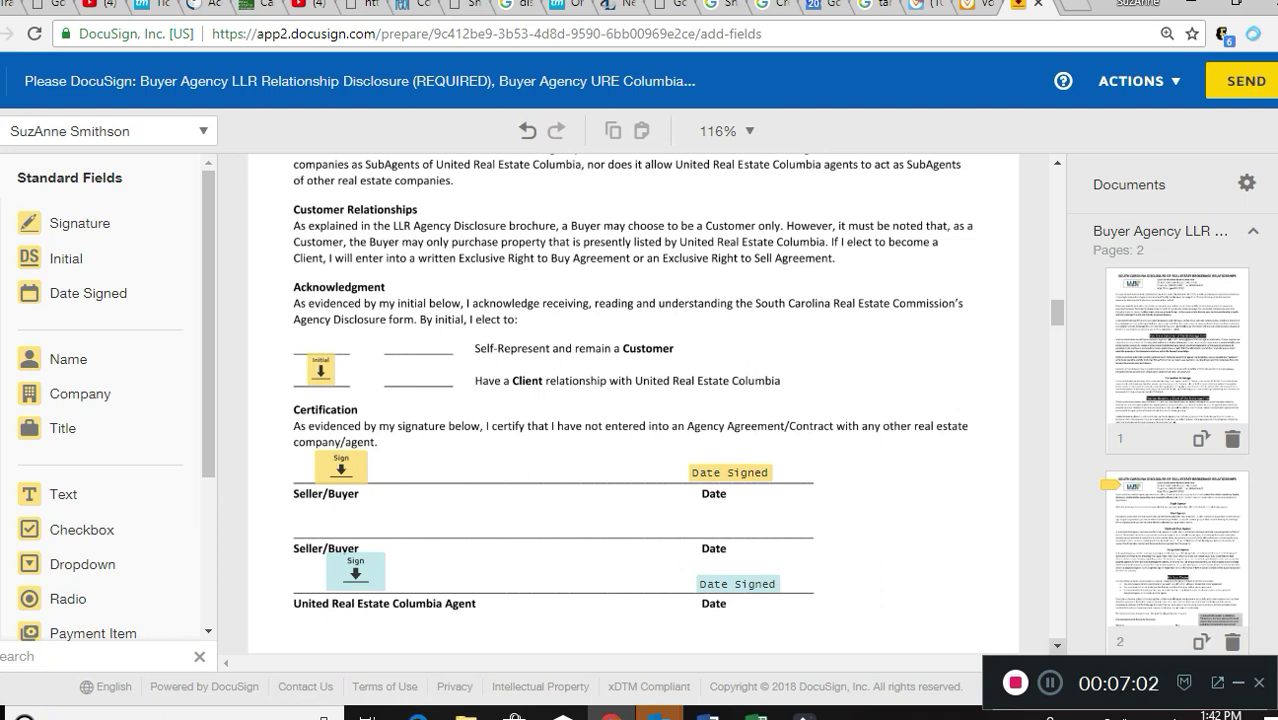
{"action": "scroll", "coordinate": [633, 400], "scroll_direction": "down", "scroll_amount": 2}
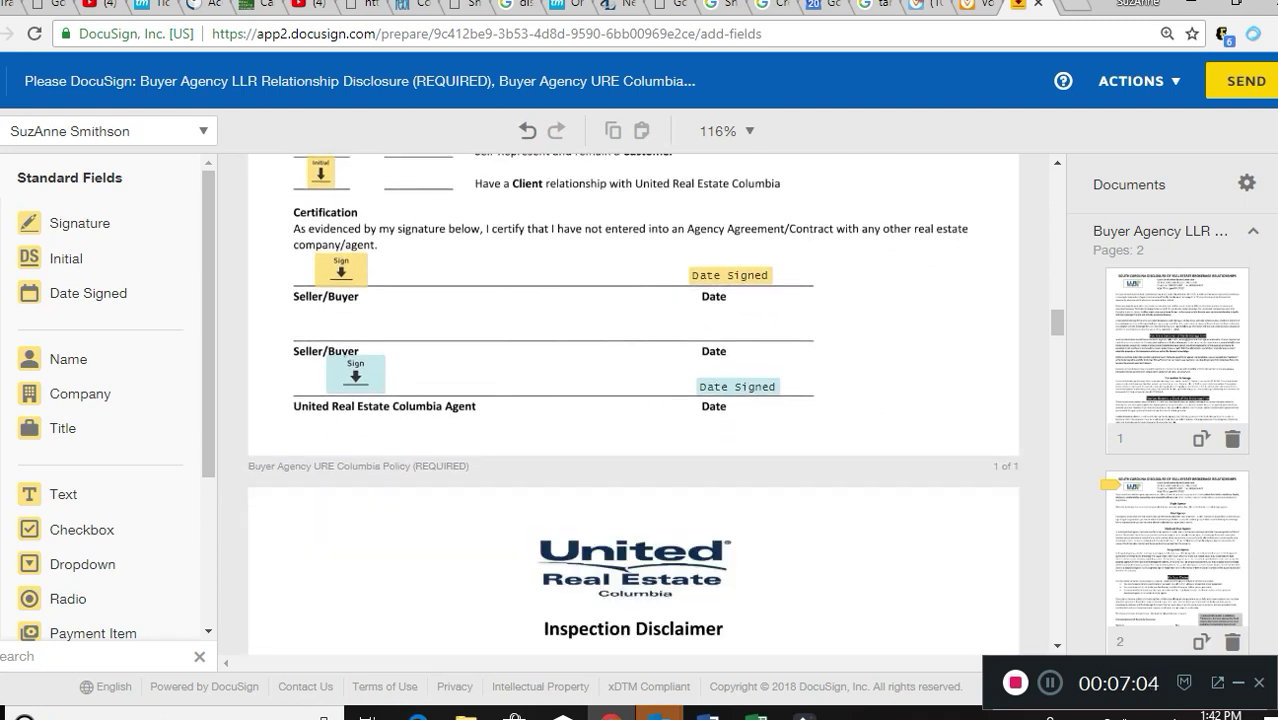